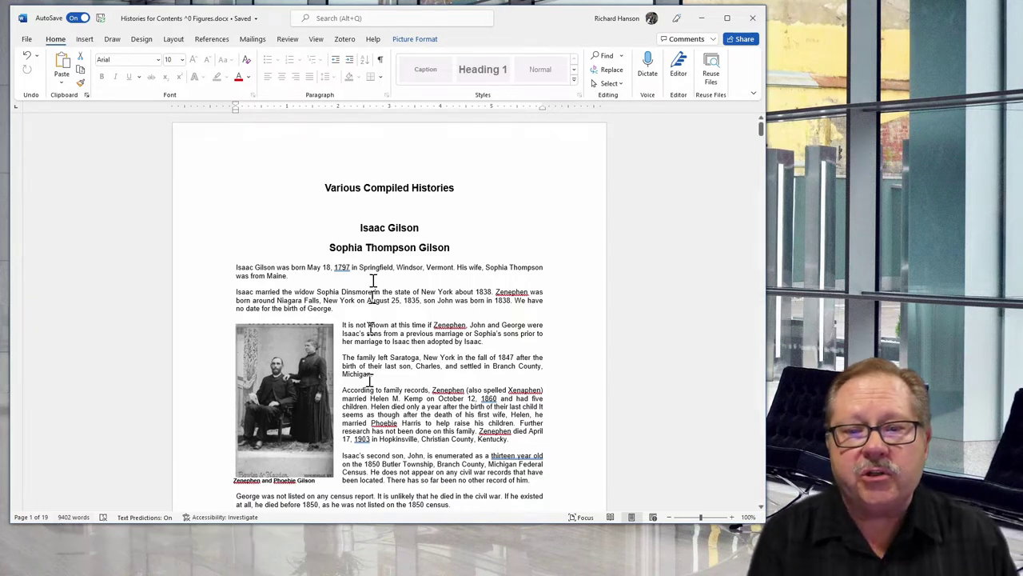
# Step: Apply the Heading 1 style from the Styles gallery to the person's name line
pyautogui.click(366, 227)
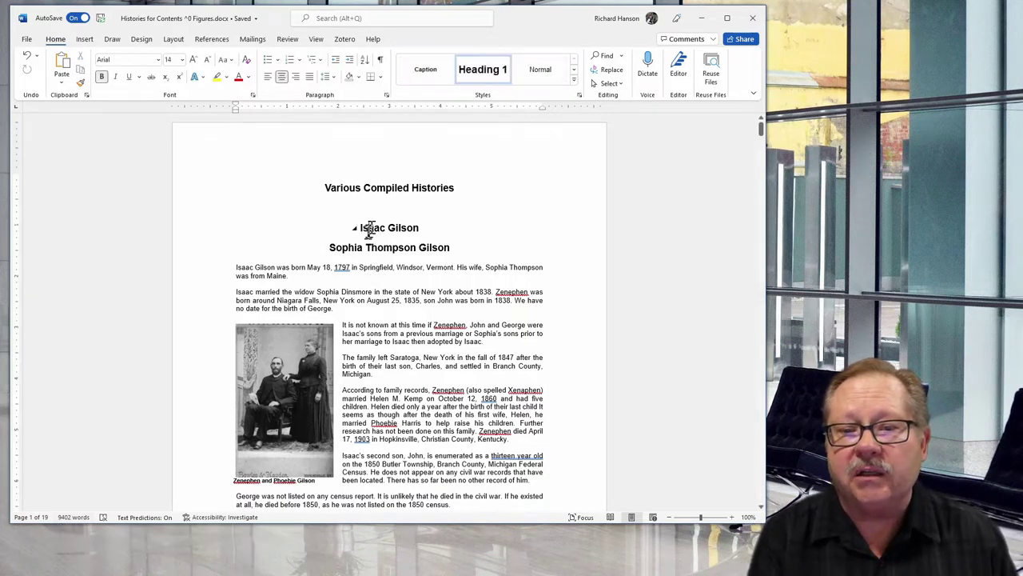
pyautogui.click(486, 72)
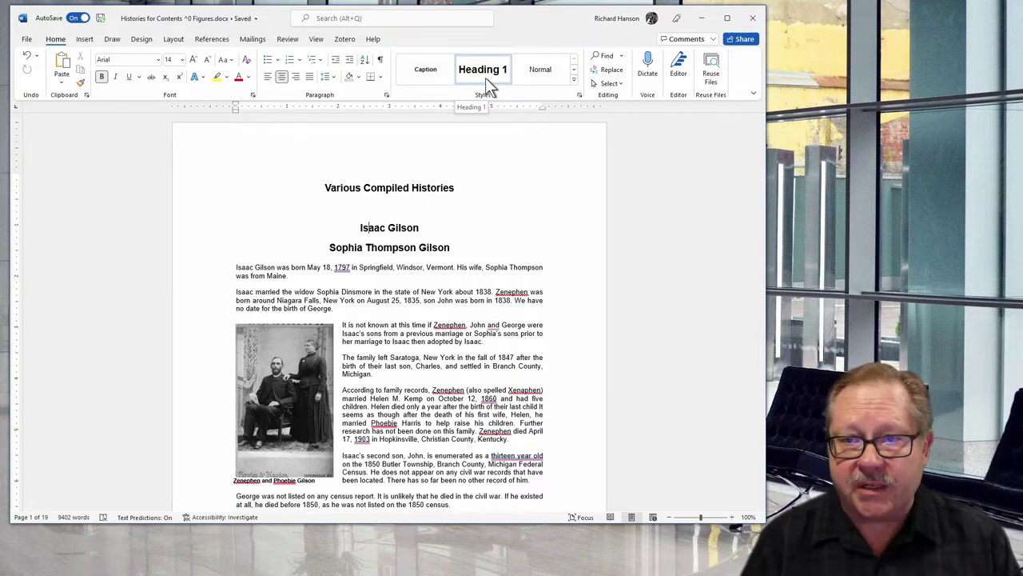
pyautogui.click(486, 77)
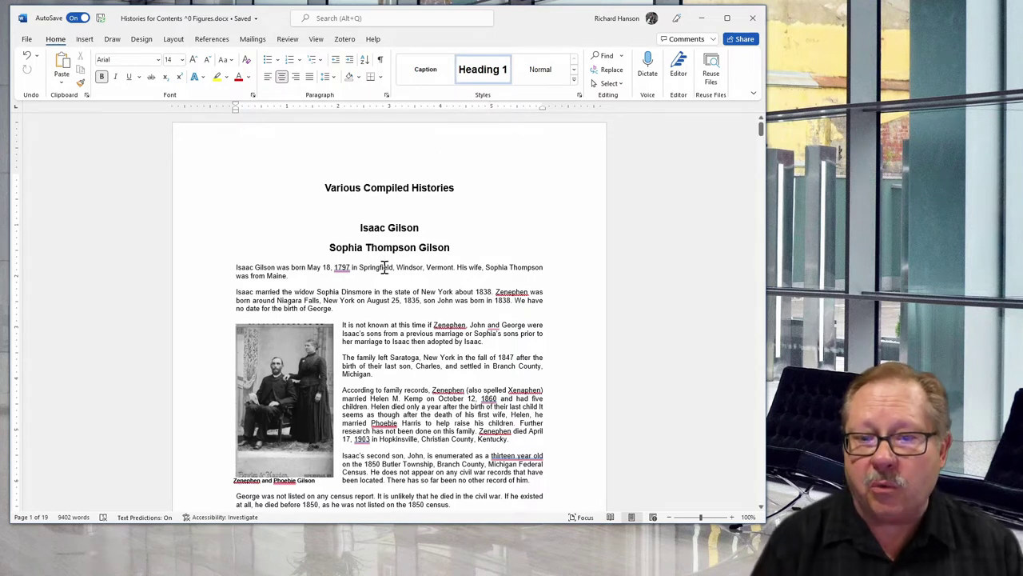
# Step: Insert an Automatic Table 1 contents table under the title, listing headings with page numbers
pyautogui.click(211, 40)
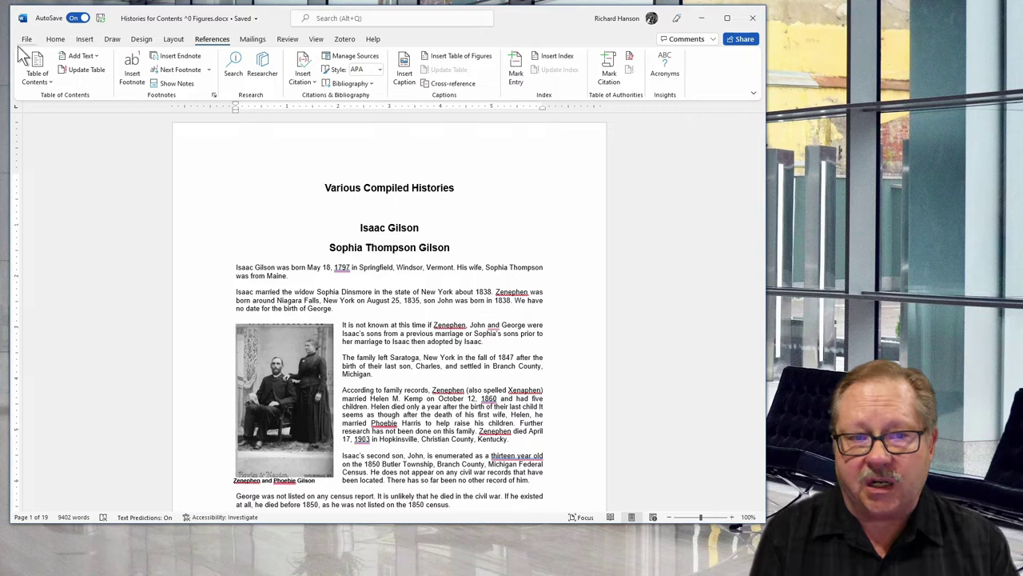
pyautogui.click(37, 75)
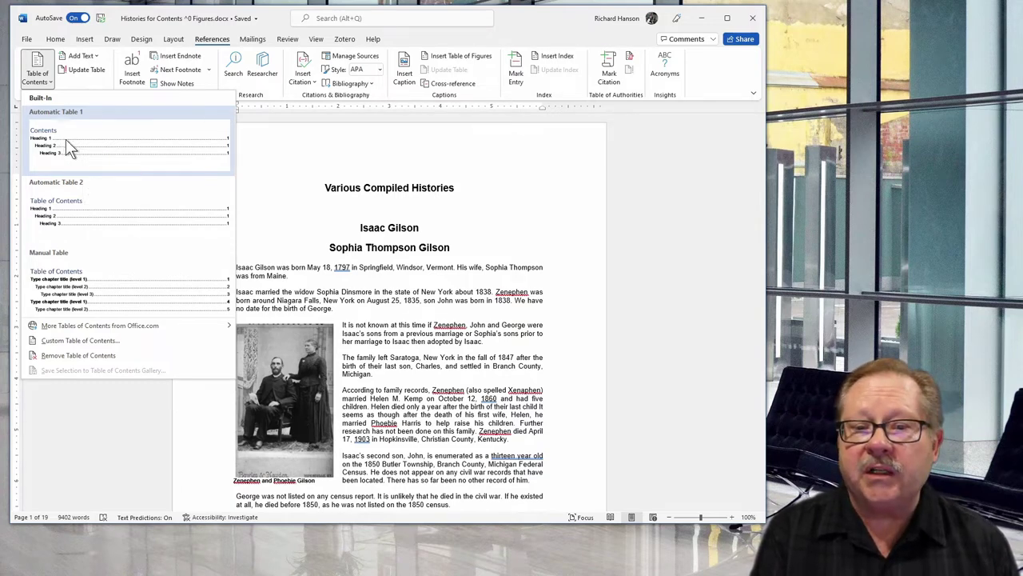
pyautogui.click(67, 142)
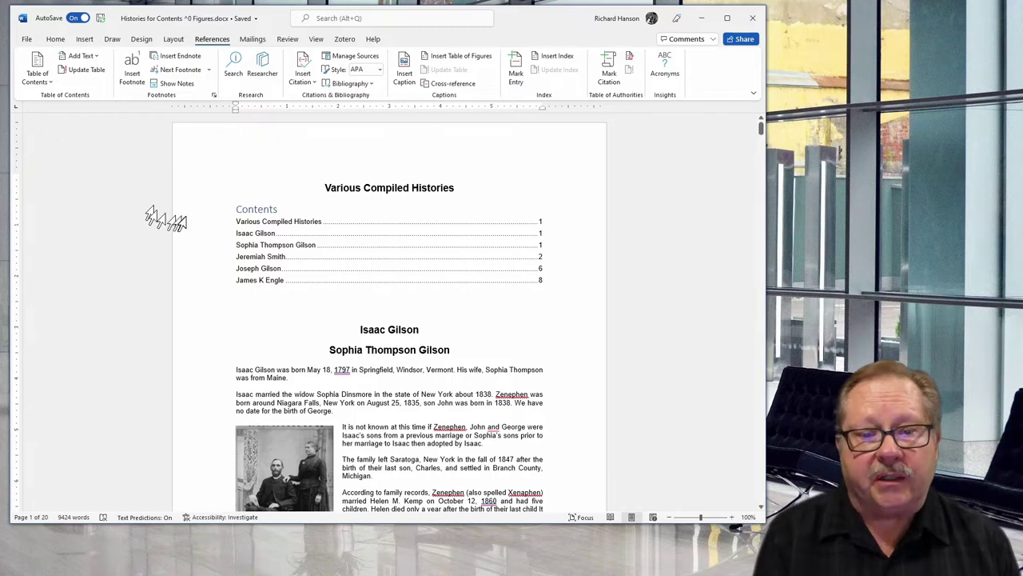
pyautogui.moveTo(342, 186)
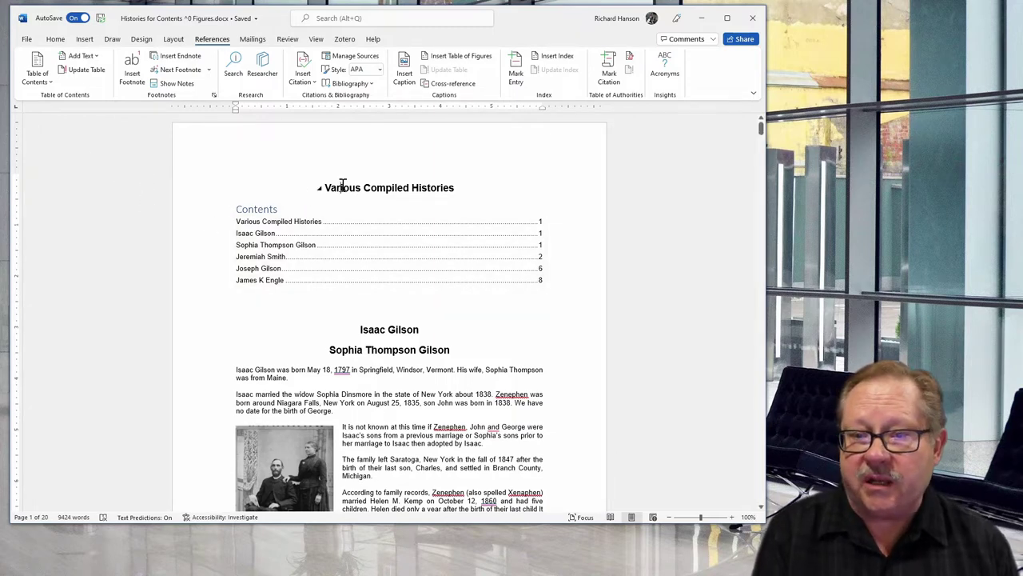
pyautogui.click(53, 40)
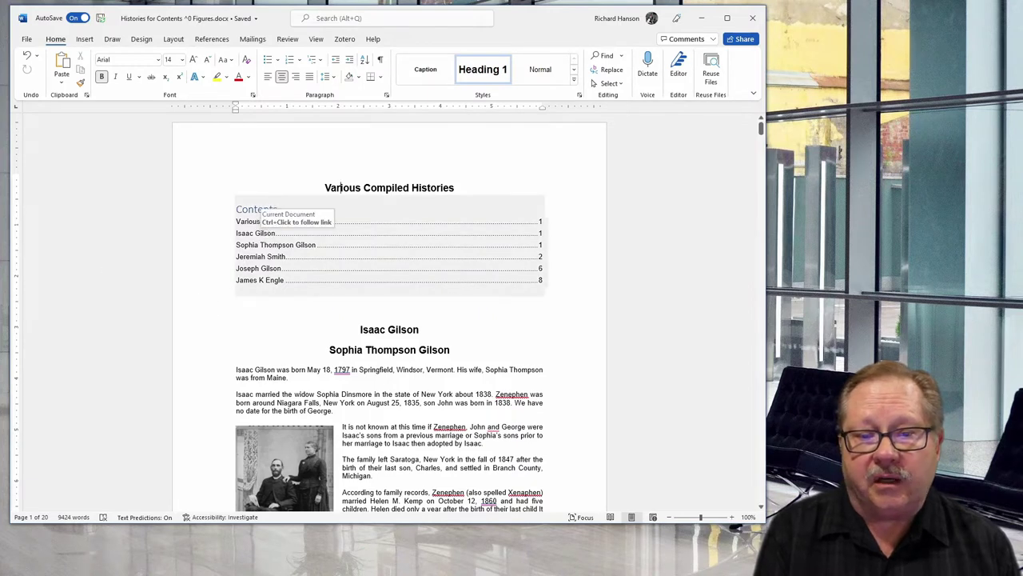
pyautogui.moveTo(338, 331)
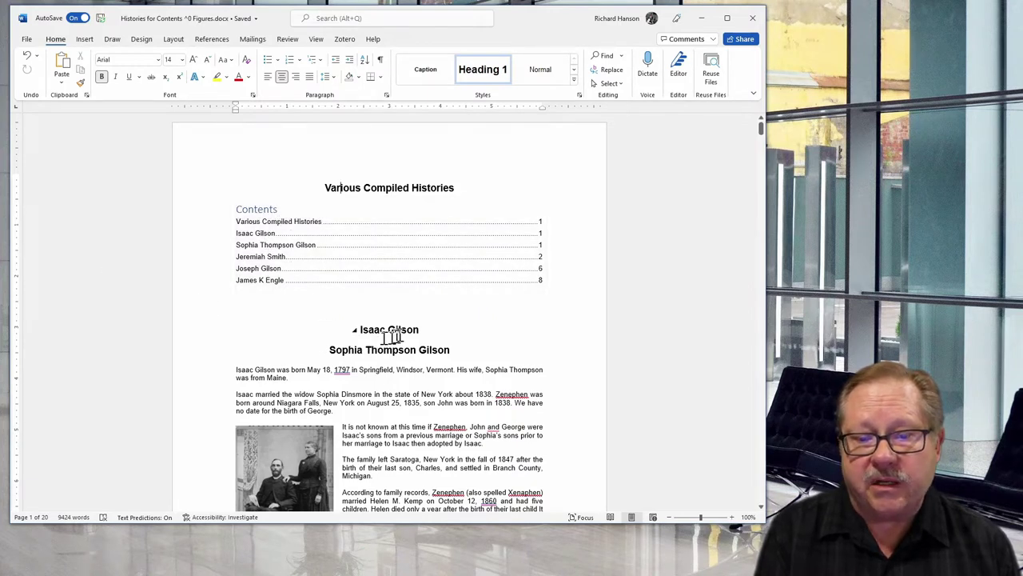
pyautogui.click(273, 282)
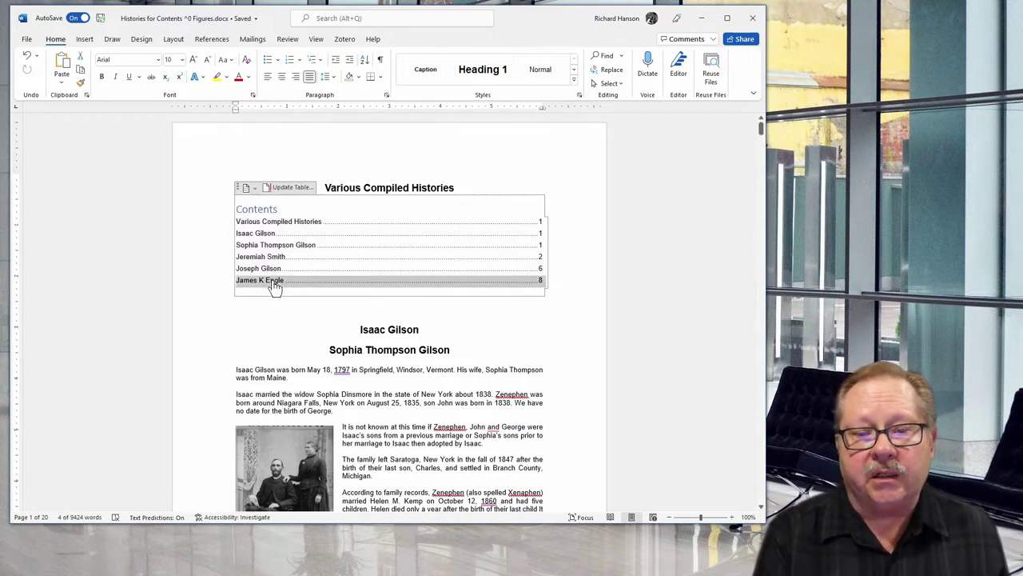
pyautogui.keyDown('ctrl'); pyautogui.click(540, 282); pyautogui.keyUp('ctrl')
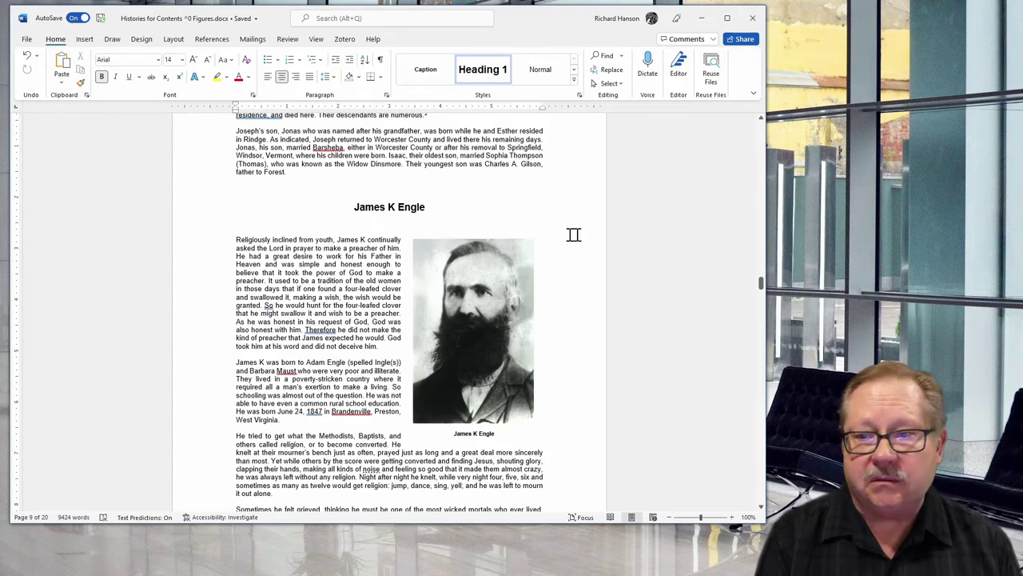
pyautogui.moveTo(762, 285); pyautogui.dragTo(744, 128)
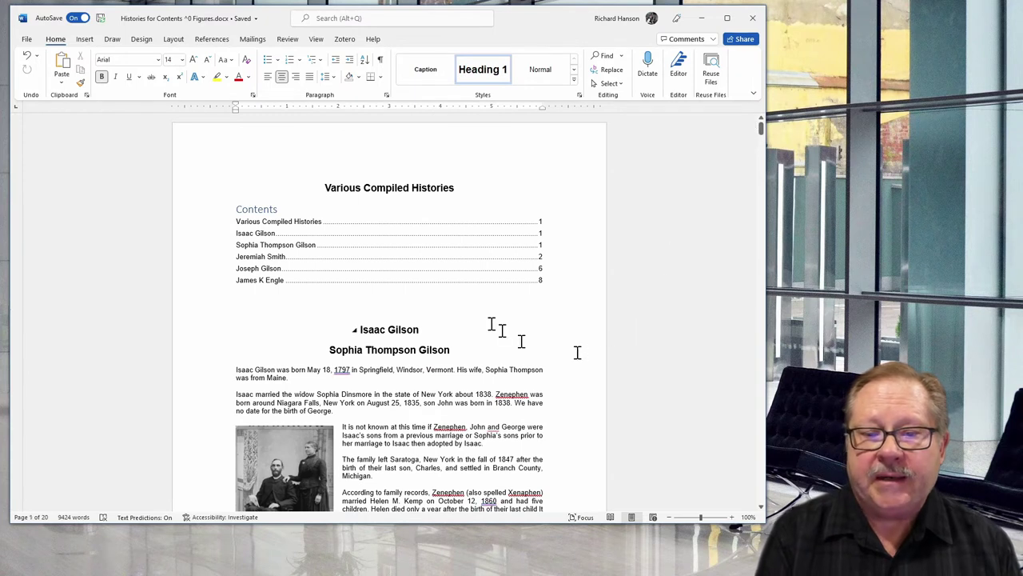
# Step: Check the photo caption's style and open the Styles pane listing all document styles
pyautogui.click(386, 305)
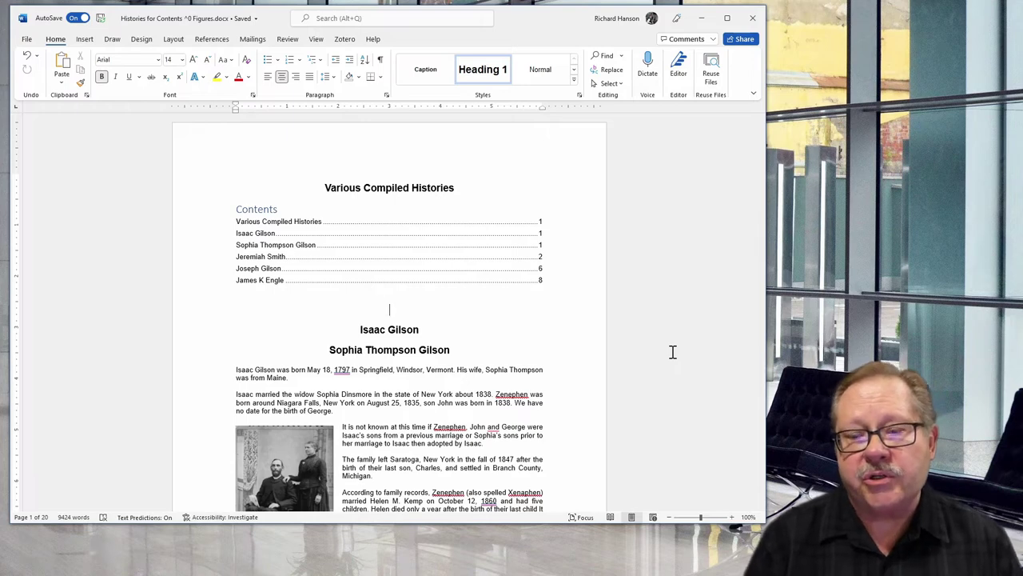
pyautogui.scroll(-6, 673, 352)
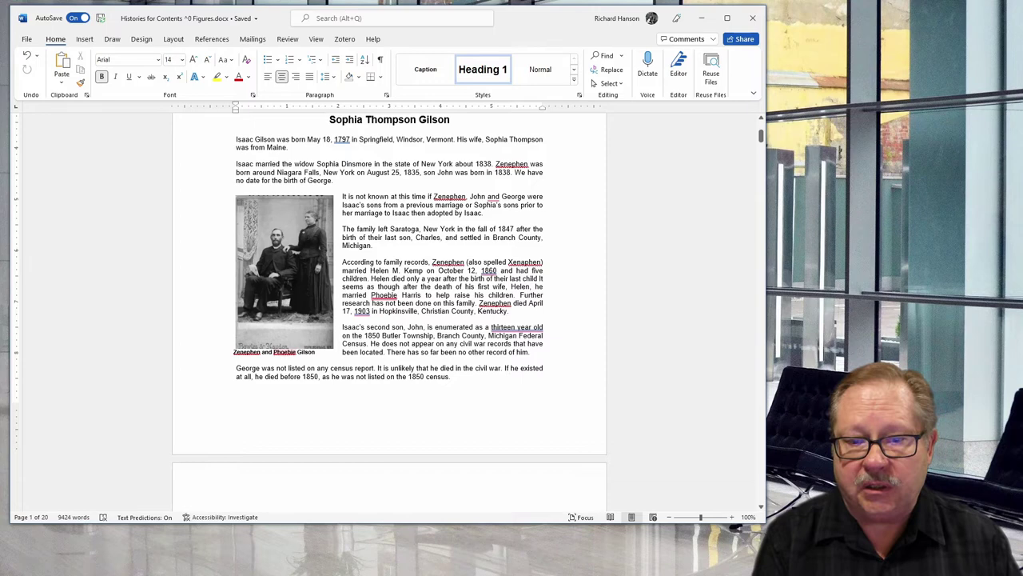
pyautogui.rightClick(290, 352)
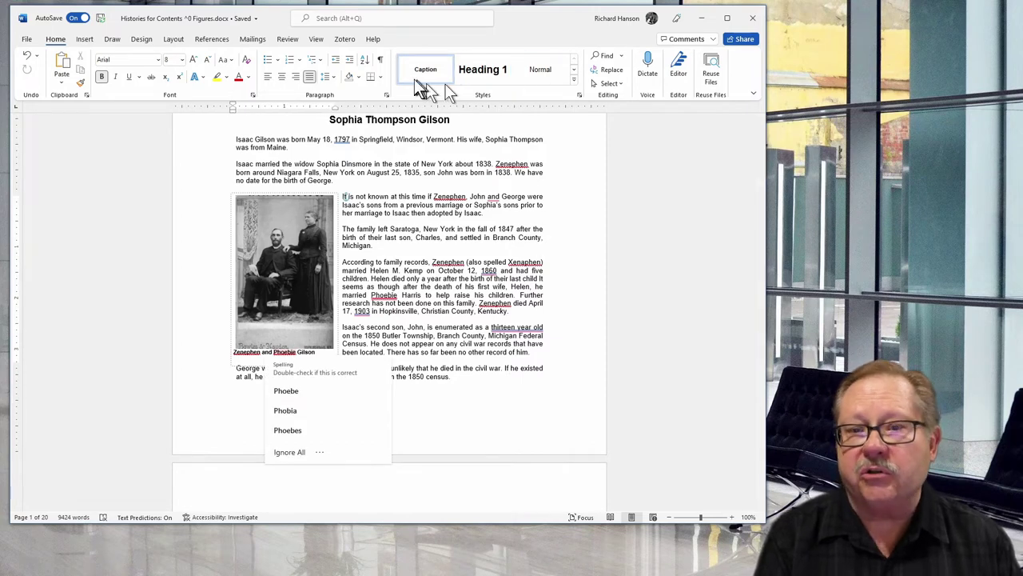
pyautogui.click(581, 94)
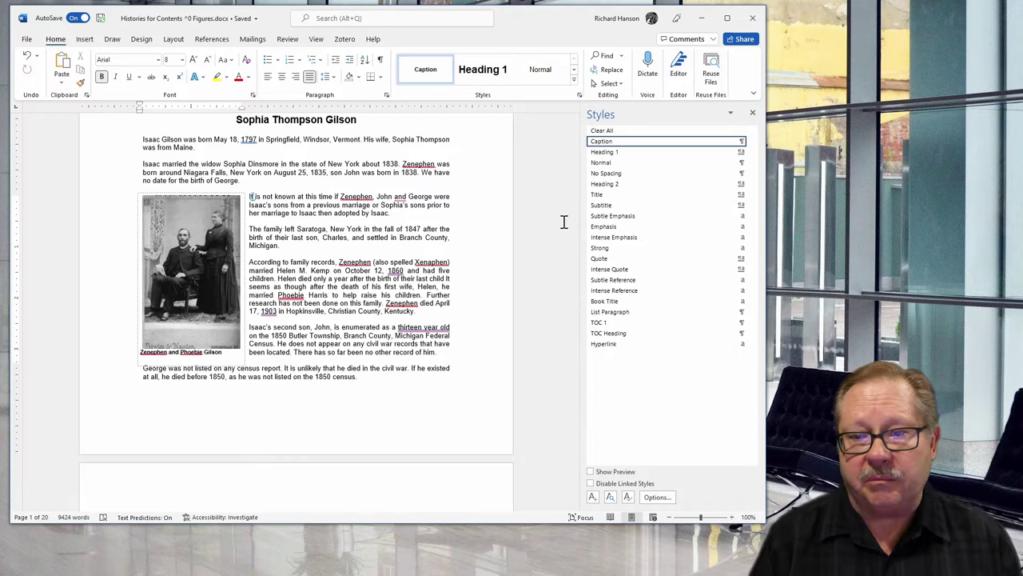
pyautogui.scroll(4, 572, 220)
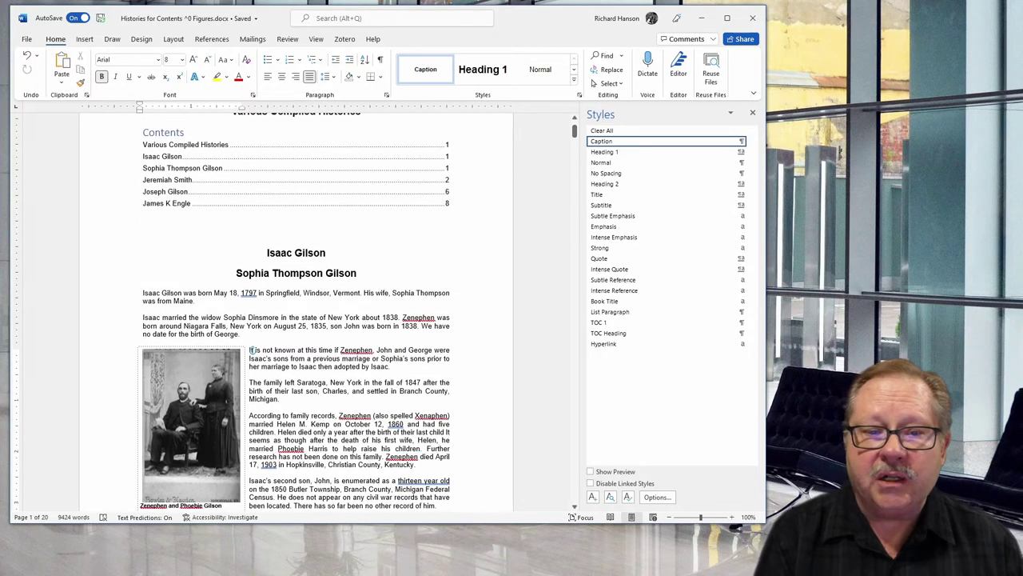
# Step: Type a 'Figures' heading in TOC Heading style on the empty line below the Contents table
pyautogui.click(270, 230)
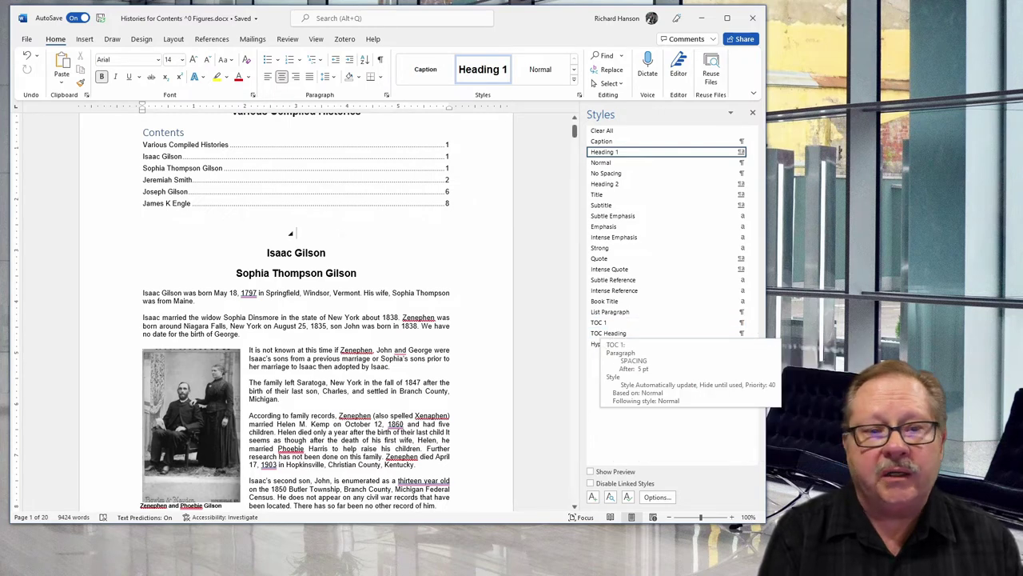
pyautogui.click(164, 134)
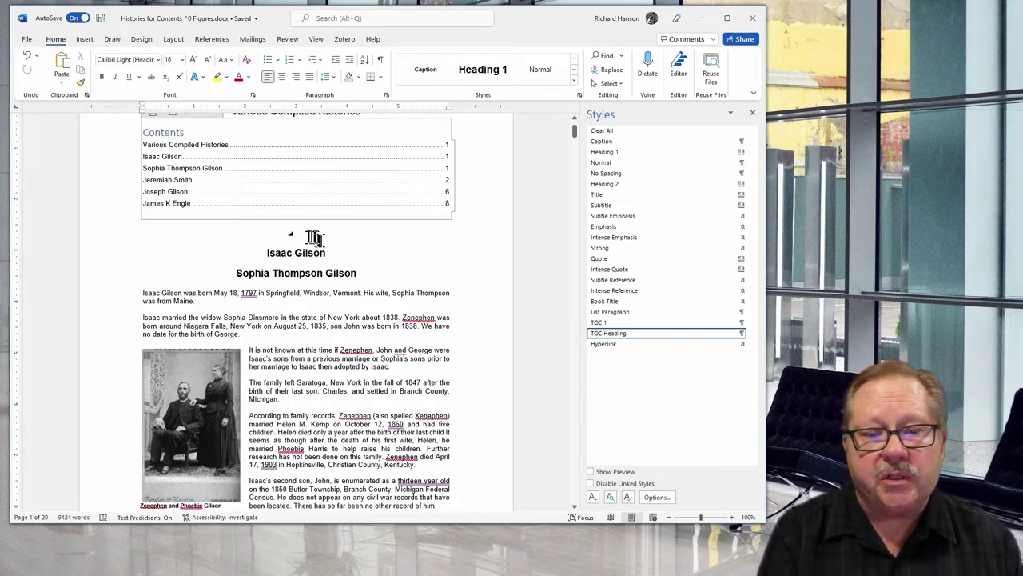
pyautogui.click(304, 233)
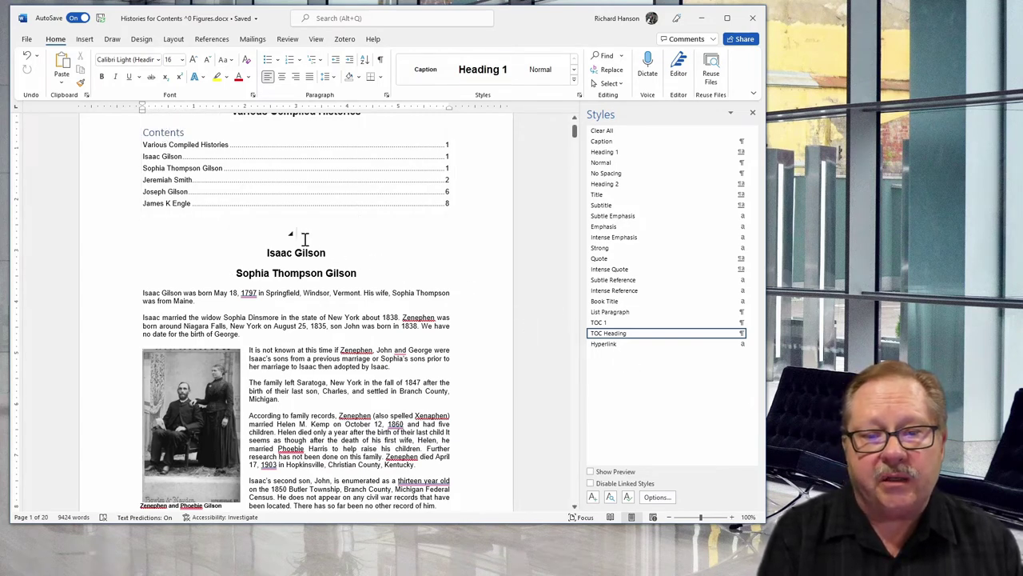
pyautogui.click(621, 333)
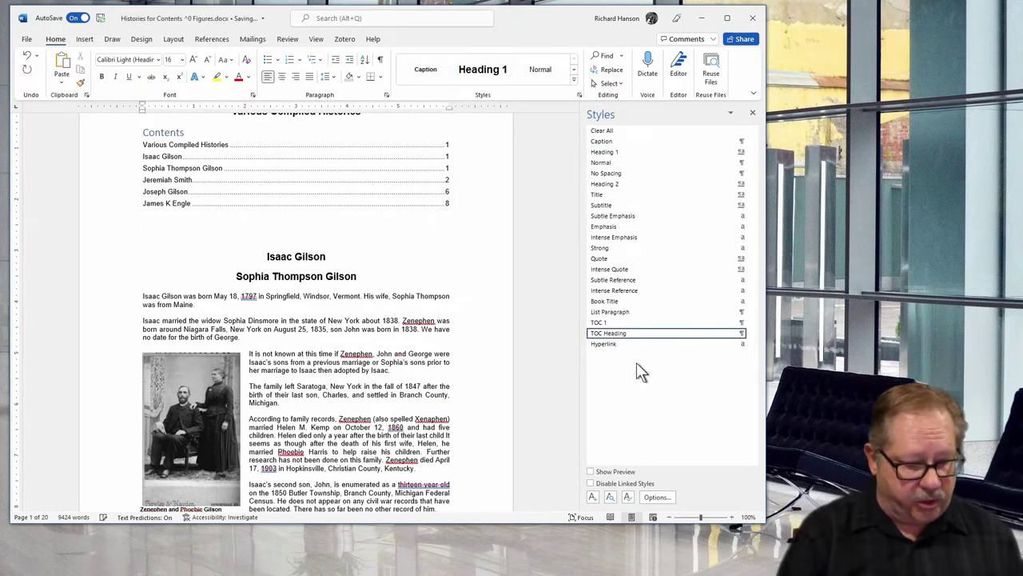
pyautogui.write('Tabl')
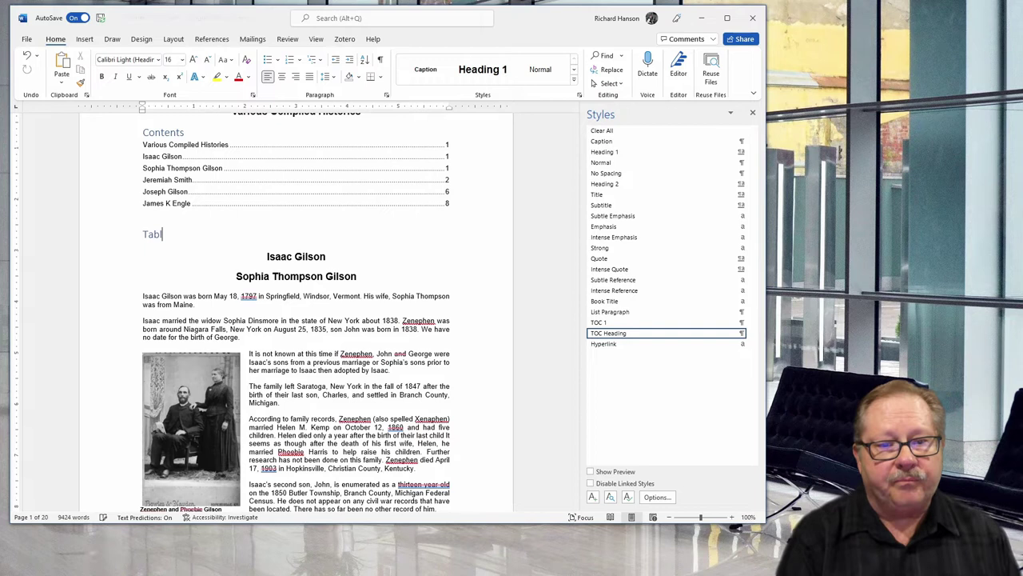
pyautogui.press('BackSpace')
pyautogui.press('BackSpace')
pyautogui.press('BackSpace')
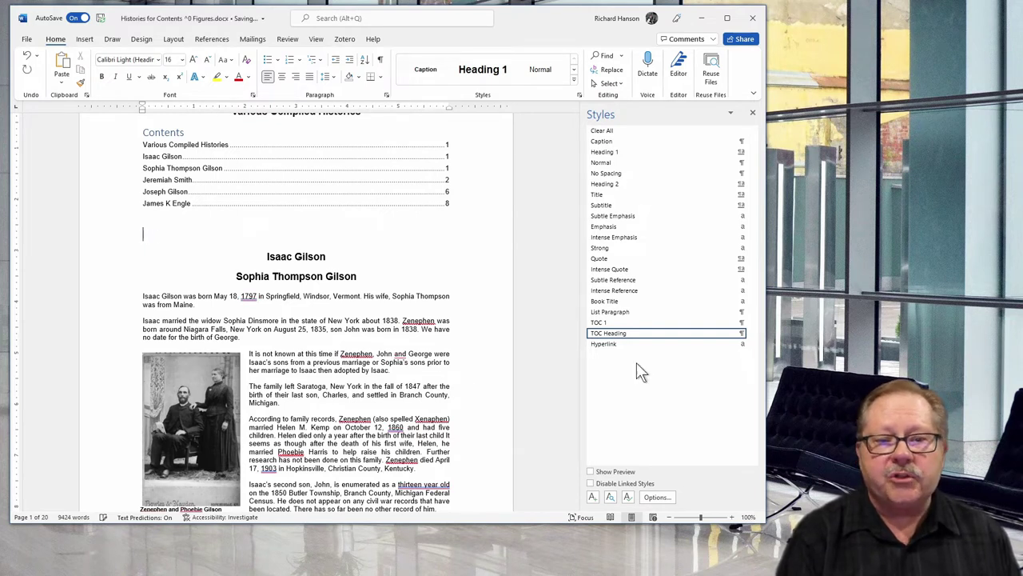
pyautogui.write('Figure')
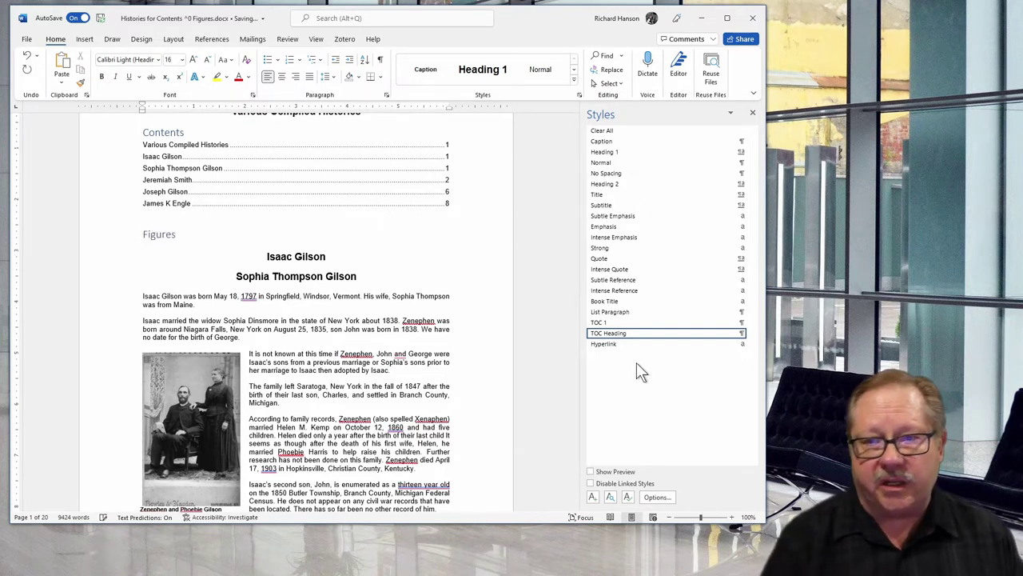
pyautogui.write('s')
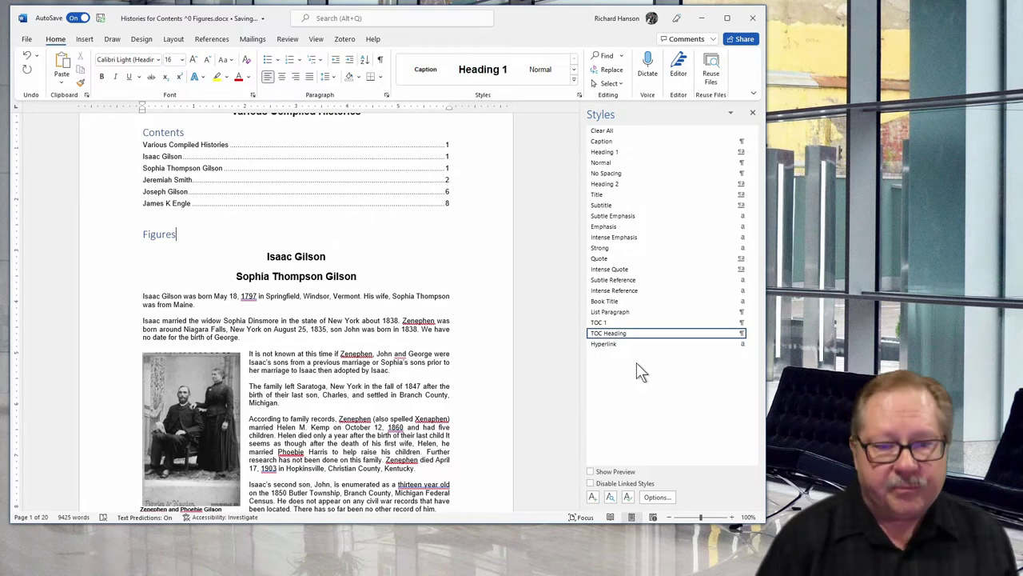
# Step: Start a blank line below Figures and set the table of figures to build from a style
pyautogui.press('Return')
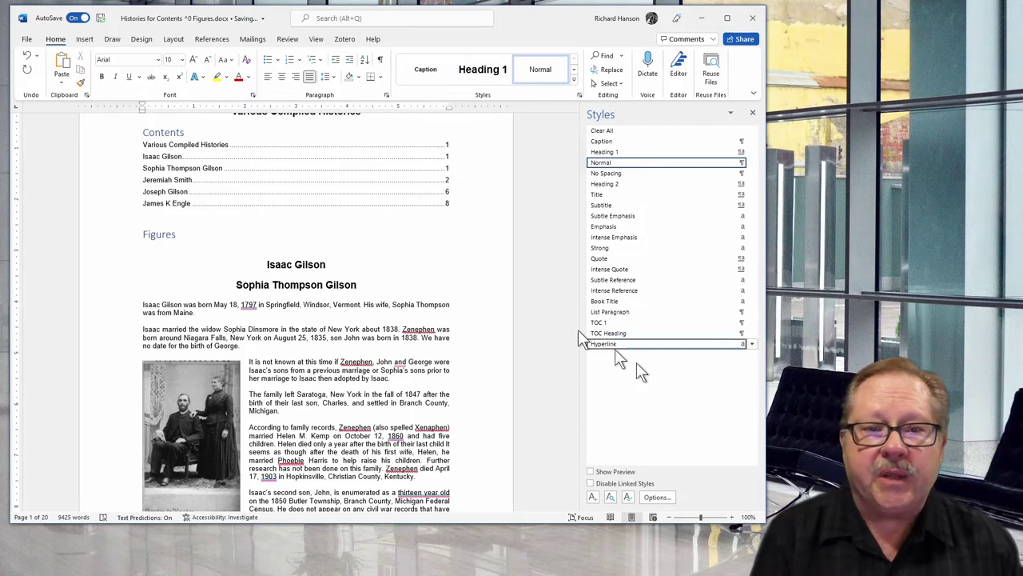
pyautogui.click(212, 39)
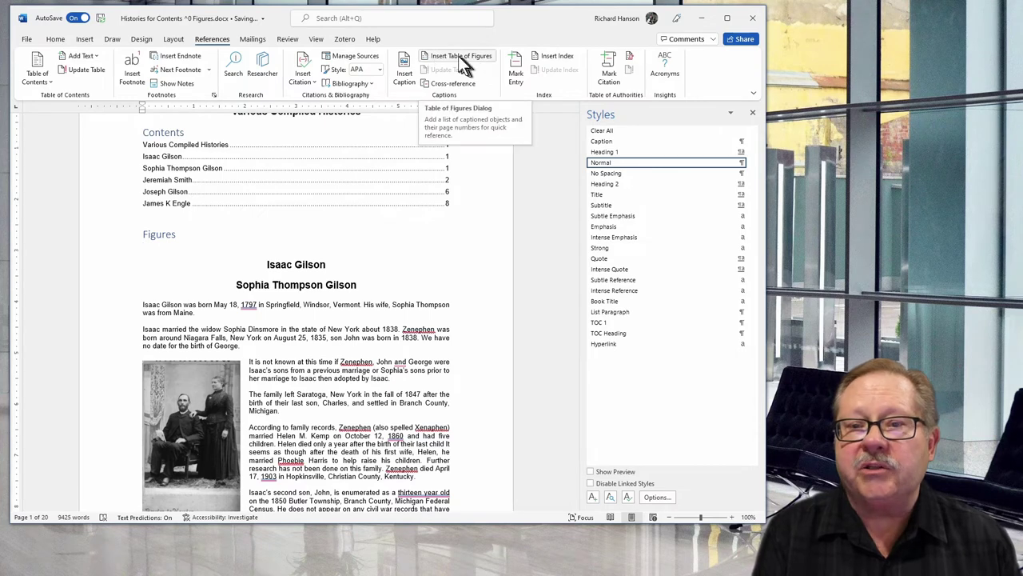
pyautogui.click(445, 61)
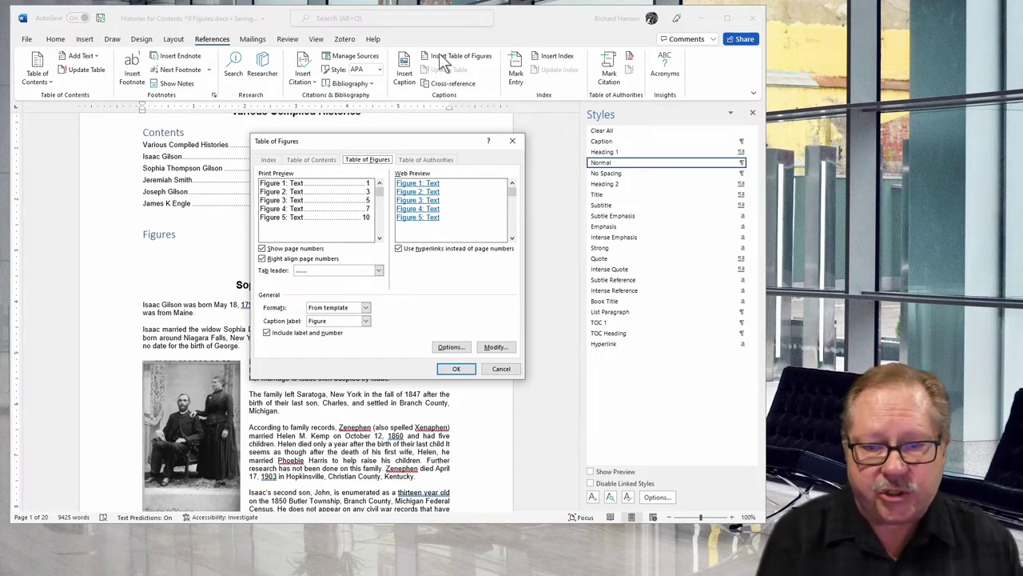
pyautogui.click(445, 349)
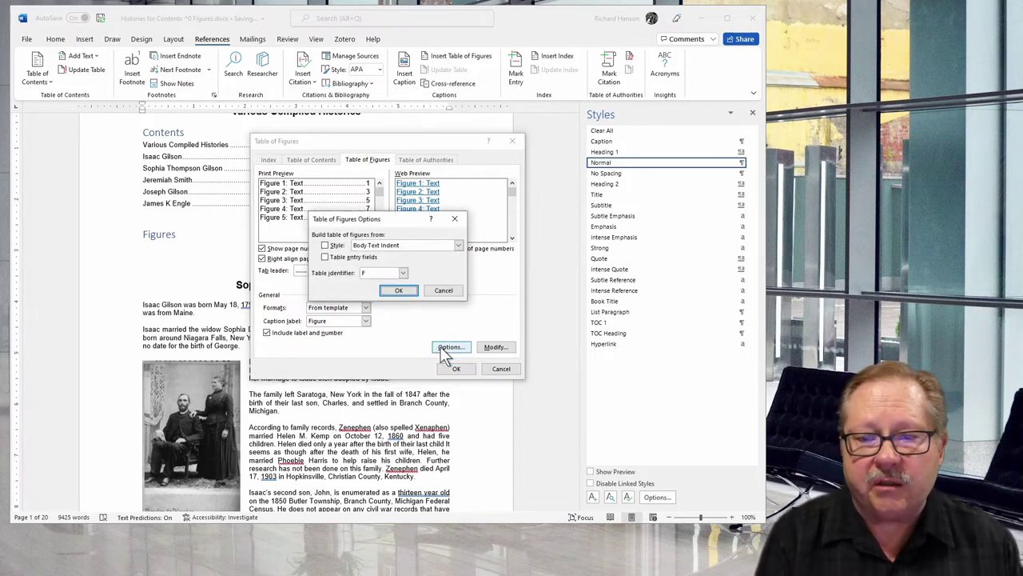
pyautogui.click(324, 245)
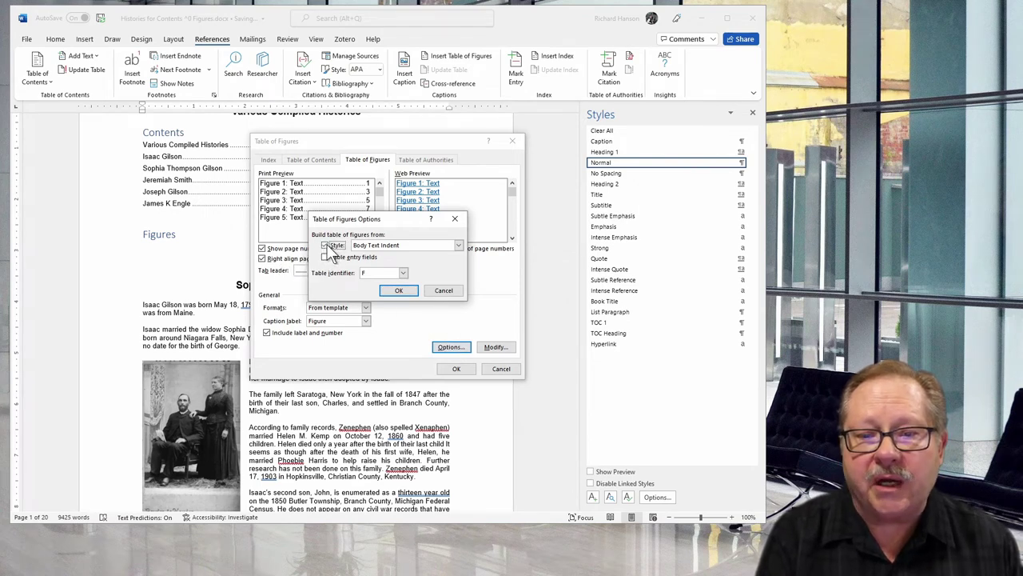
pyautogui.click(458, 245)
# Step: Choose Caption as the source style and insert the table of figures
pyautogui.click(402, 256)
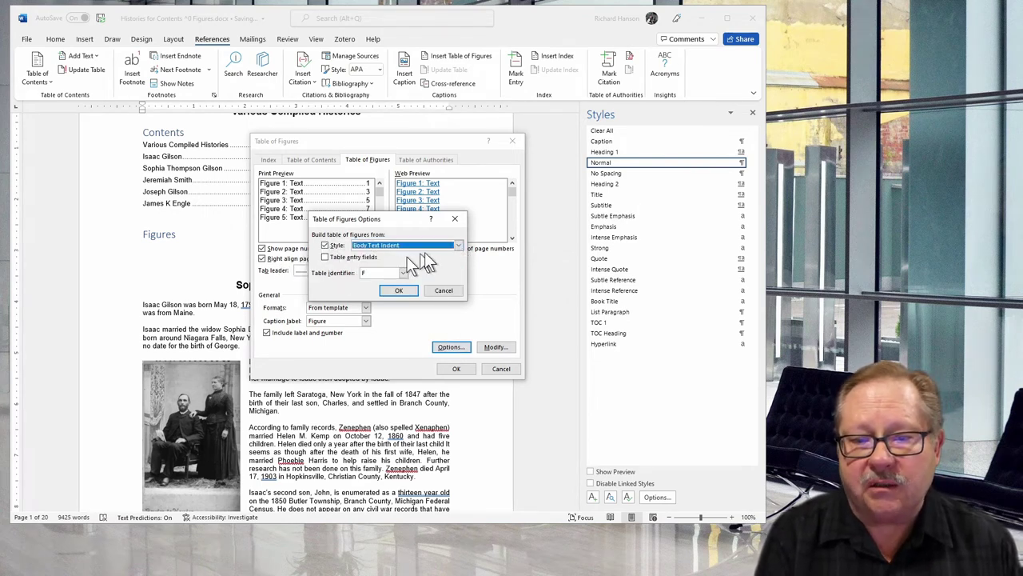
pyautogui.click(460, 244)
pyautogui.click(414, 262)
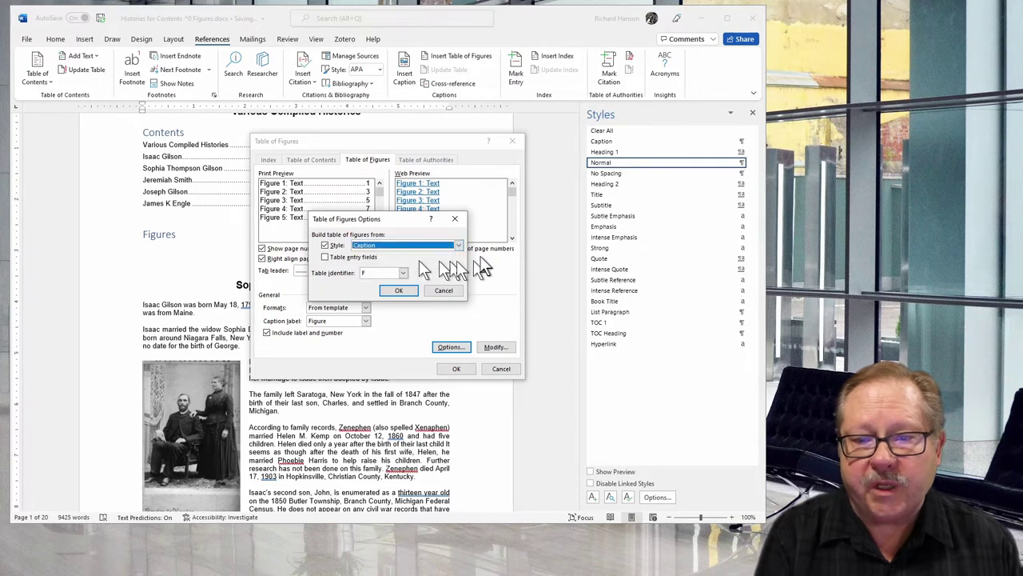
pyautogui.click(459, 245)
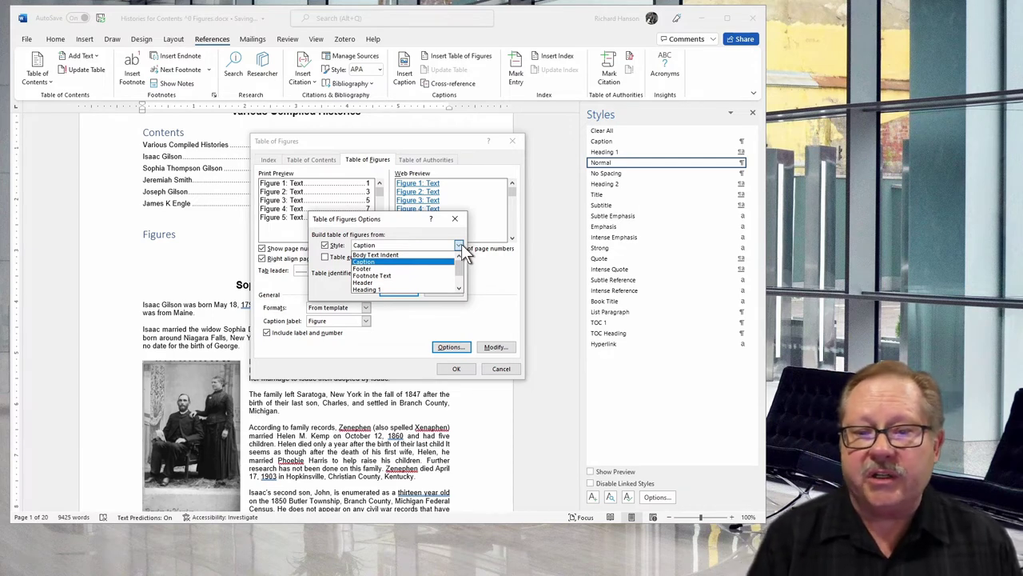
pyautogui.click(425, 262)
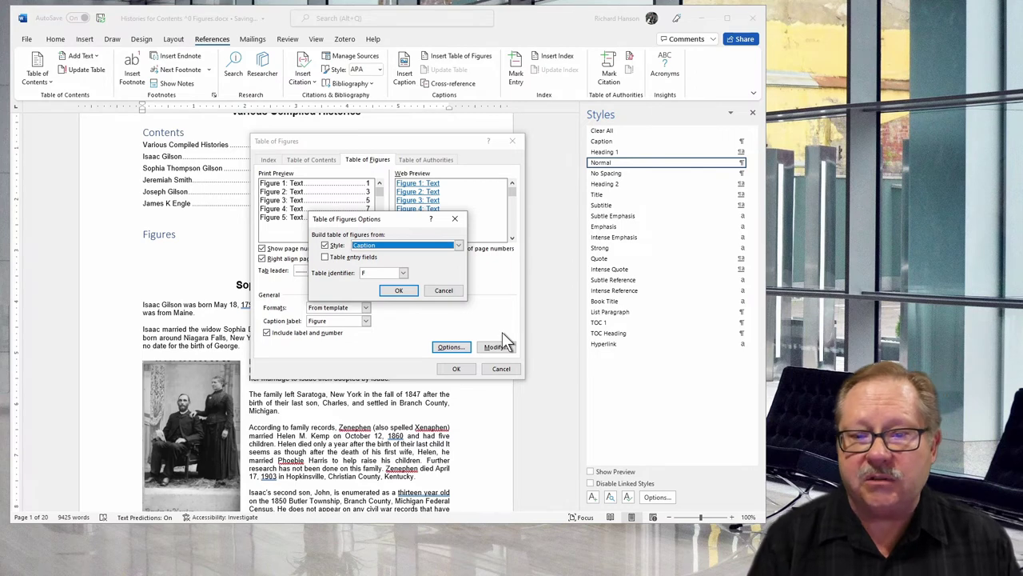
pyautogui.click(392, 291)
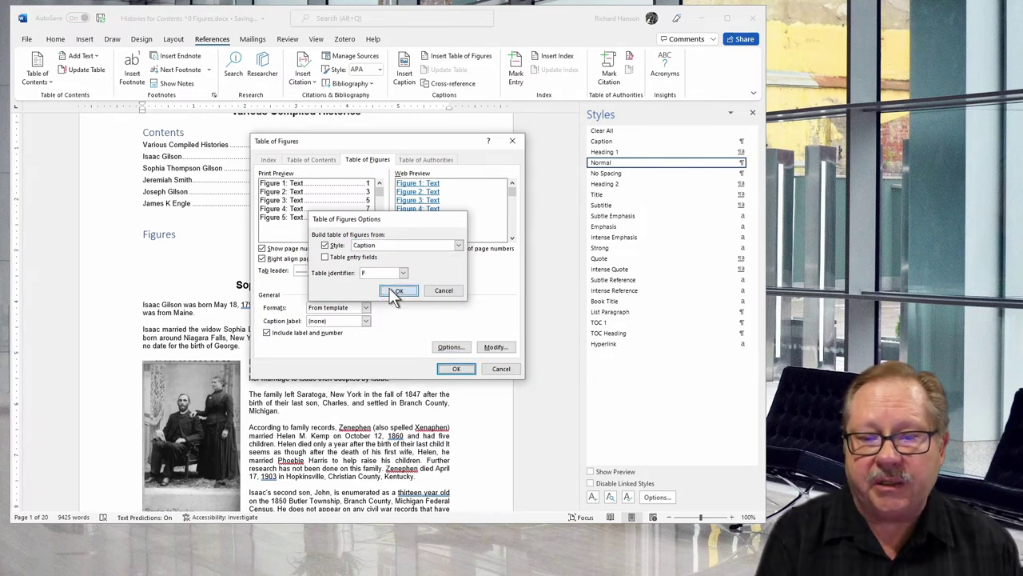
pyautogui.click(455, 368)
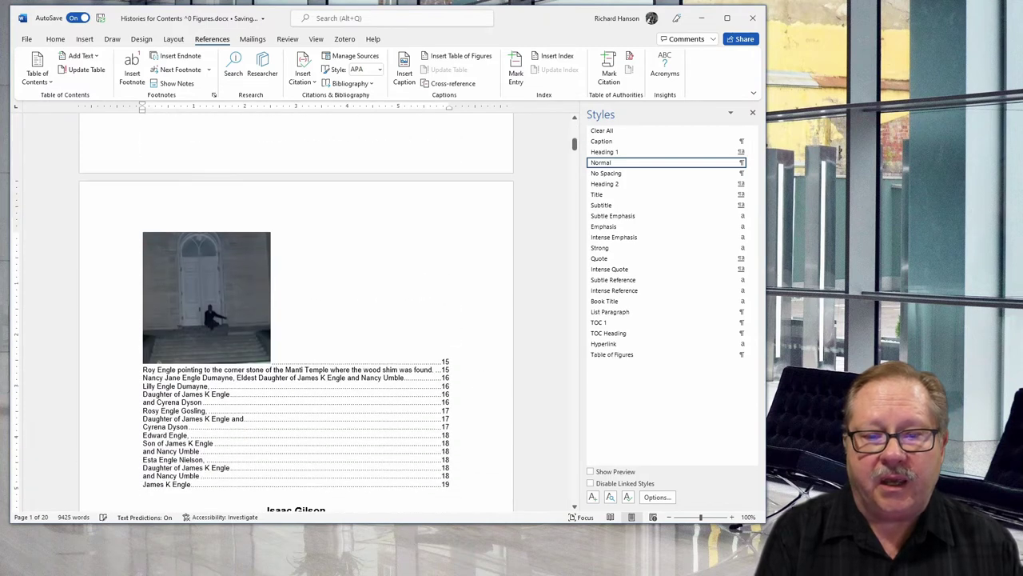
pyautogui.scroll(10, 455, 368)
pyautogui.scroll(-1, 296, 320)
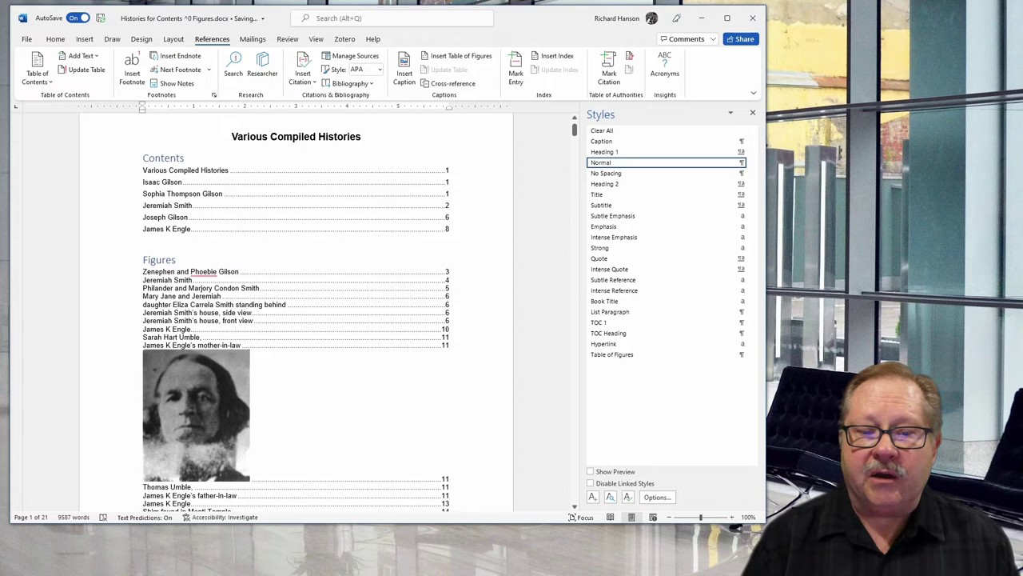
pyautogui.scroll(-3, 530, 445)
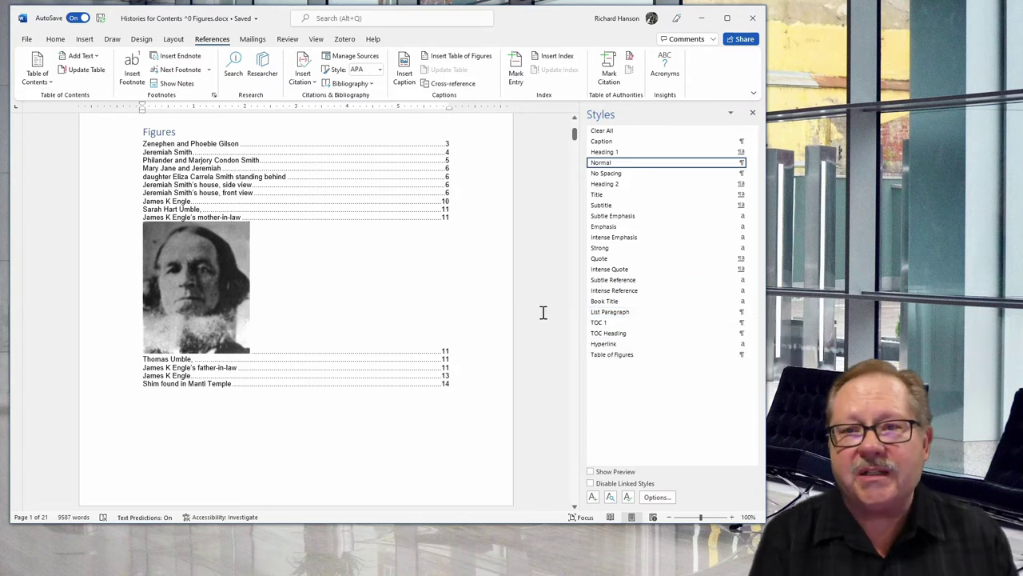
# Step: Jump from the stray figure-list entry to its portrait photo and reset it to Normal style
pyautogui.tripleClick(444, 353)
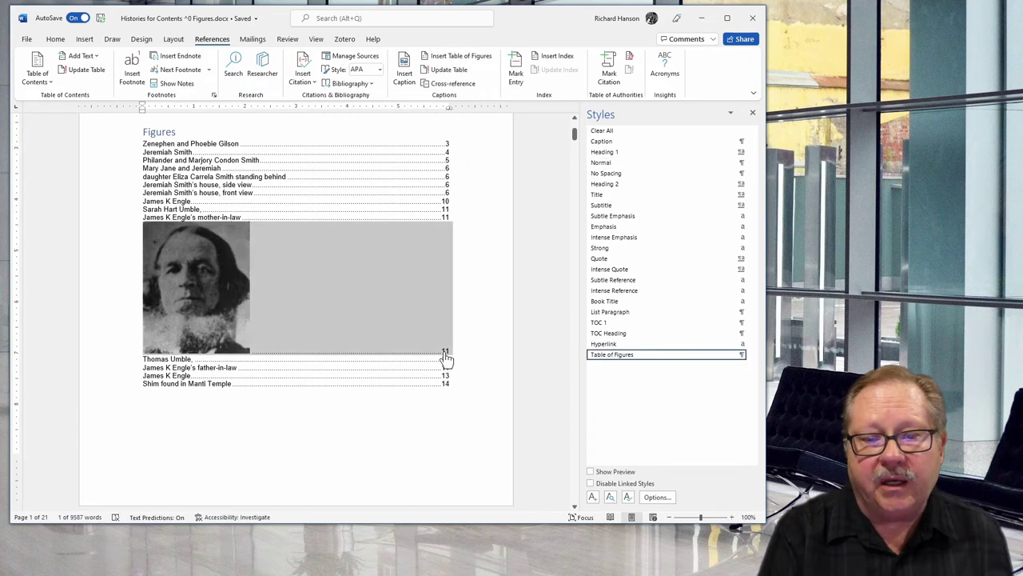
pyautogui.keyDown('ctrl'); pyautogui.click(445, 354); pyautogui.keyUp('ctrl')
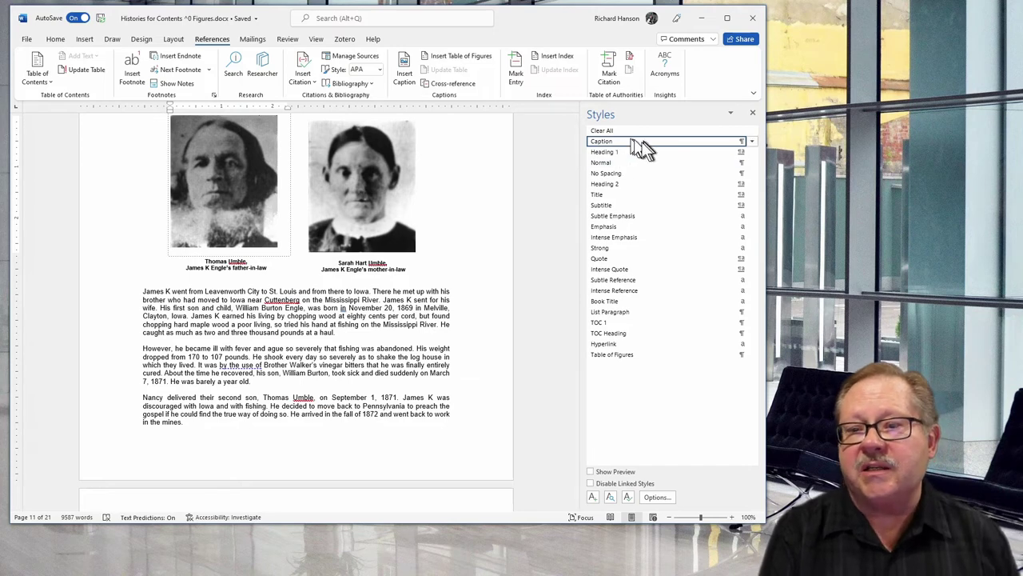
pyautogui.moveTo(641, 144)
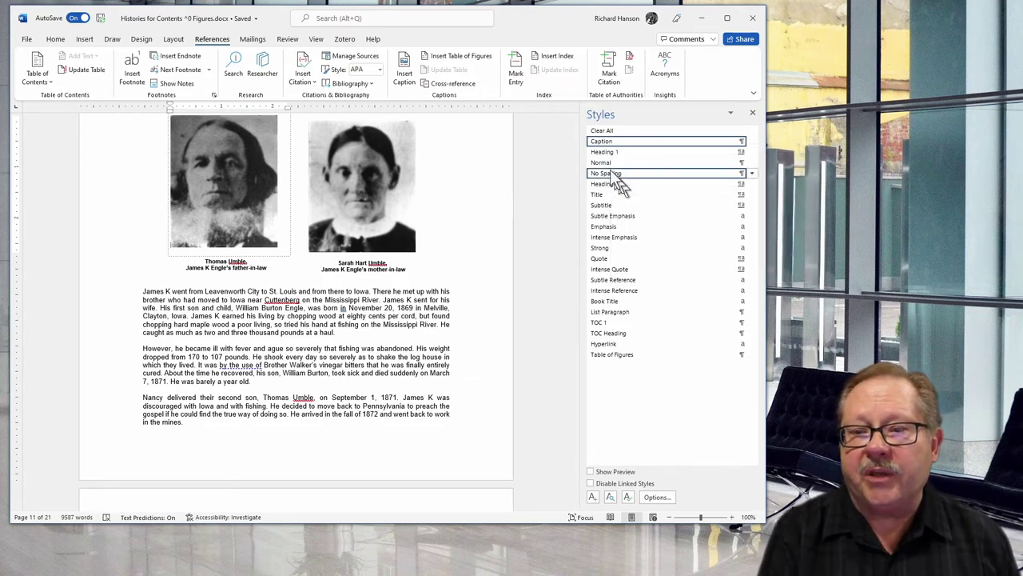
pyautogui.scroll(2, 512, 217)
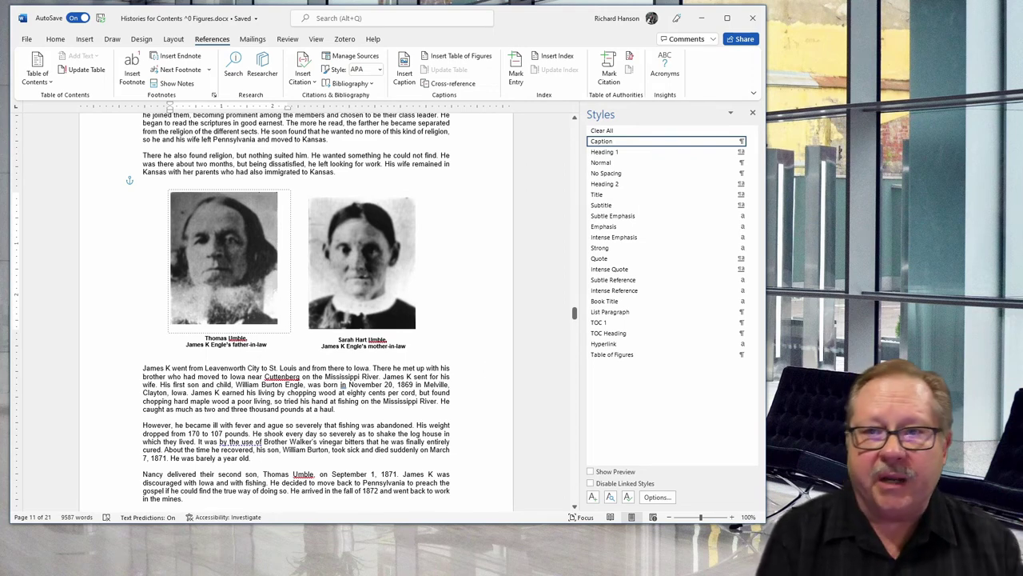
pyautogui.click(620, 164)
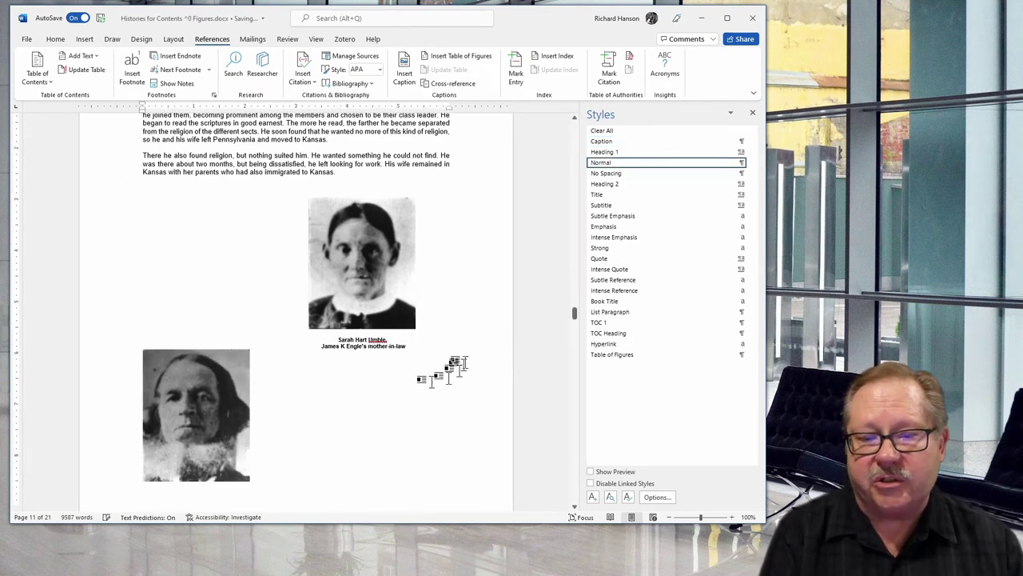
# Step: Set the portrait to Square text wrapping and move it beside the other photo on page 11
pyautogui.scroll(-1, 463, 361)
pyautogui.click(210, 357)
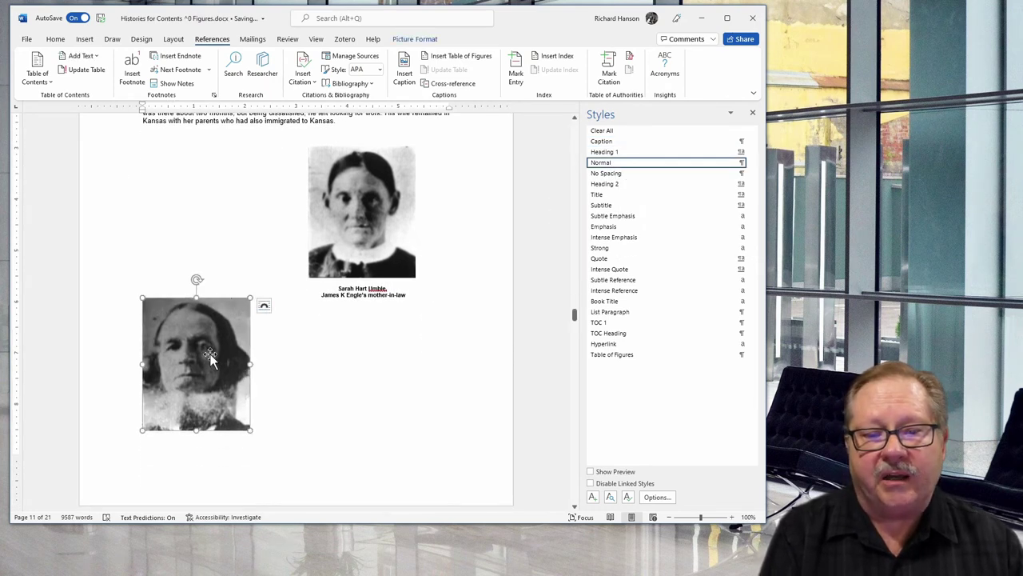
pyautogui.click(264, 308)
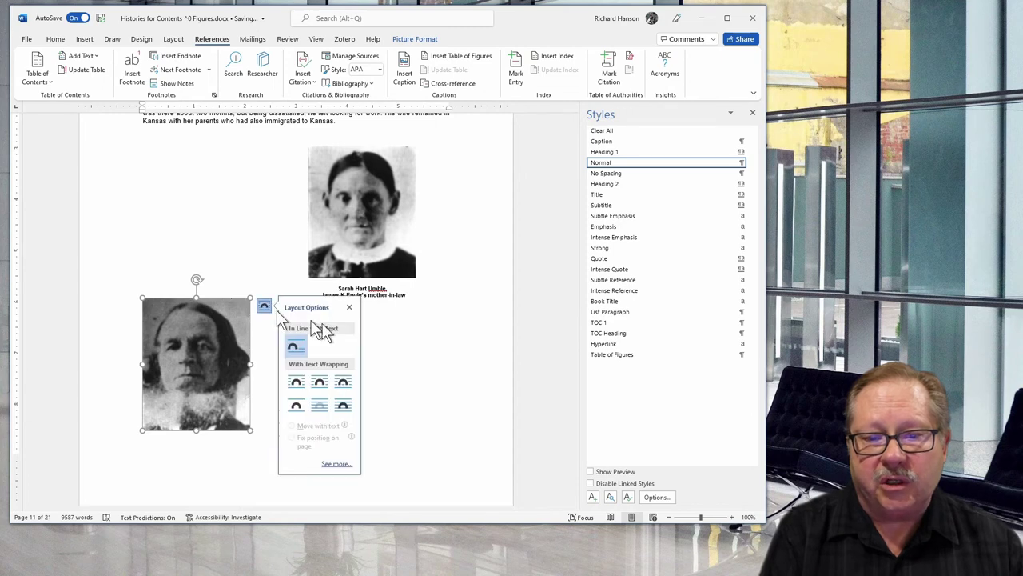
pyautogui.click(295, 384)
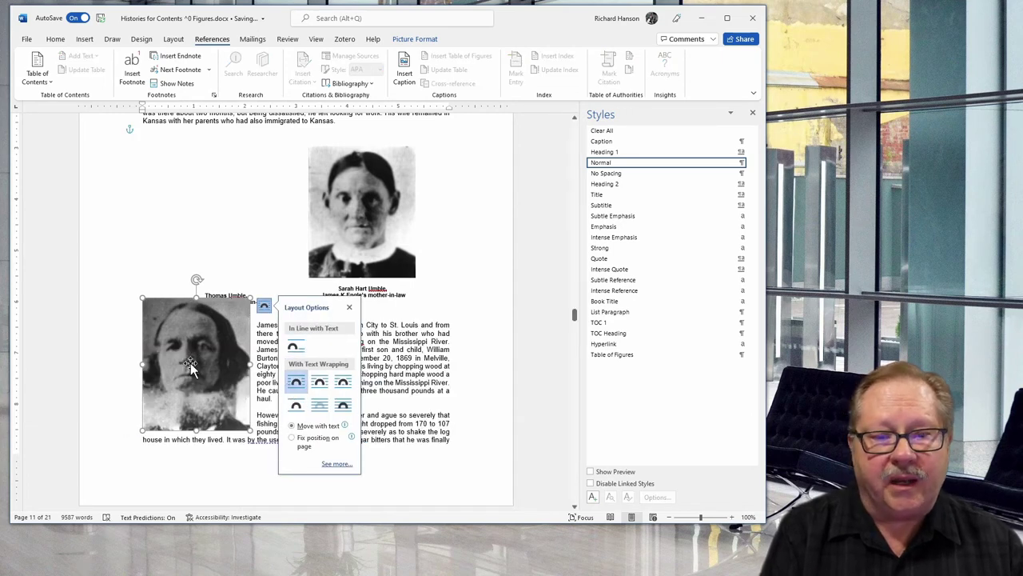
pyautogui.moveTo(189, 366); pyautogui.dragTo(219, 214)
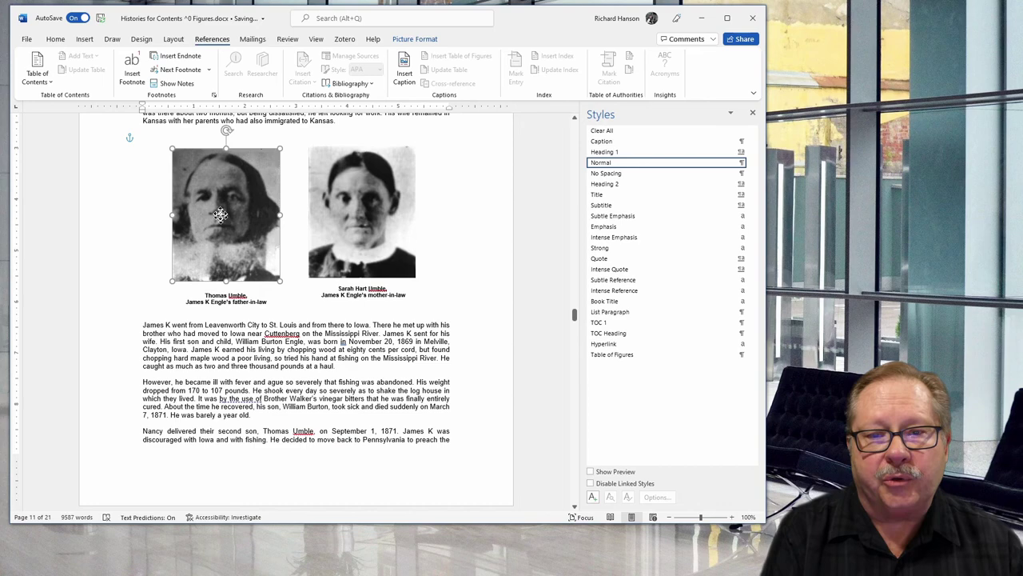
pyautogui.click(524, 358)
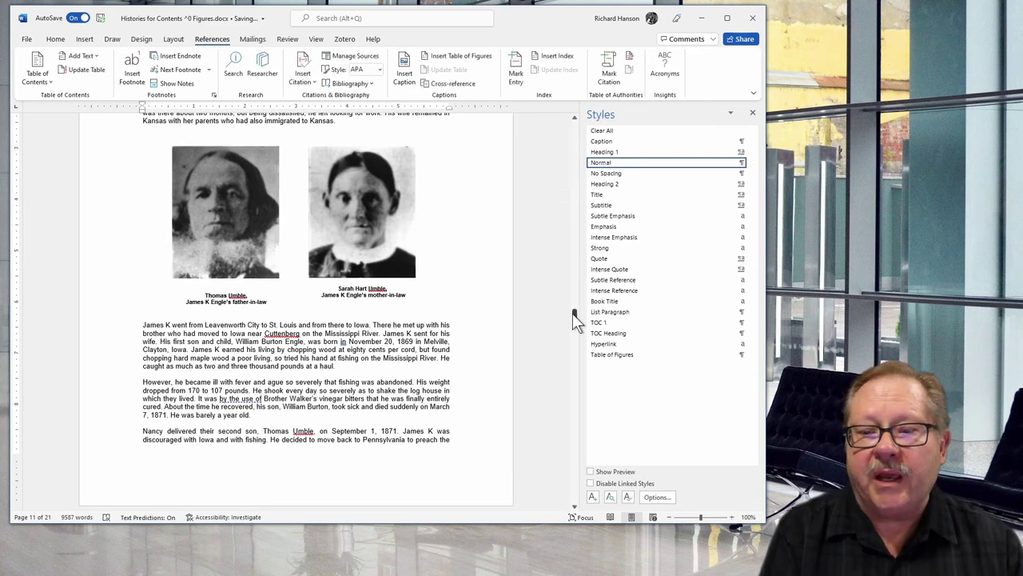
pyautogui.moveTo(573, 314); pyautogui.dragTo(574, 124)
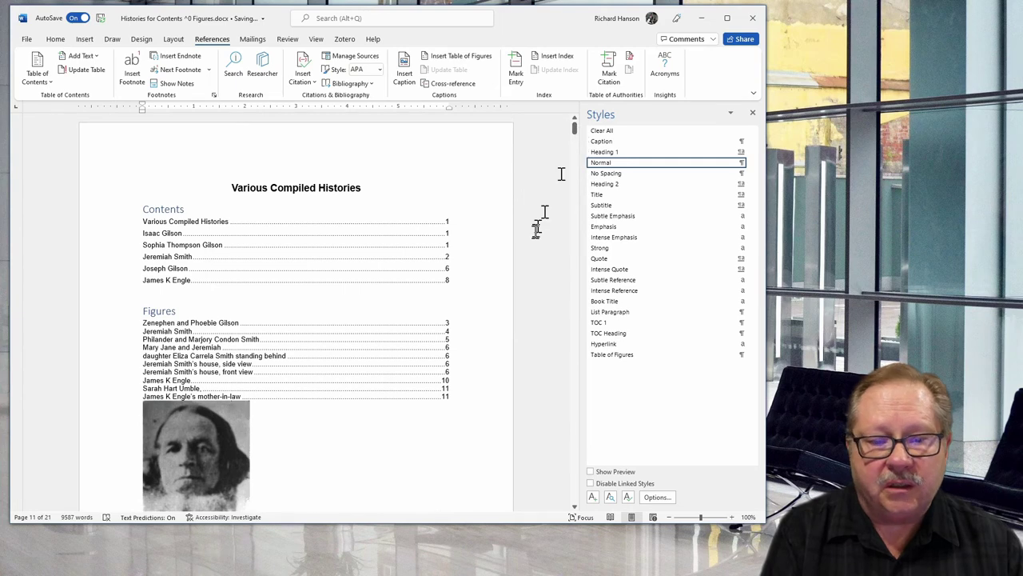
# Step: Update the entire table of figures field to refresh its entries and page numbers
pyautogui.scroll(-3, 537, 230)
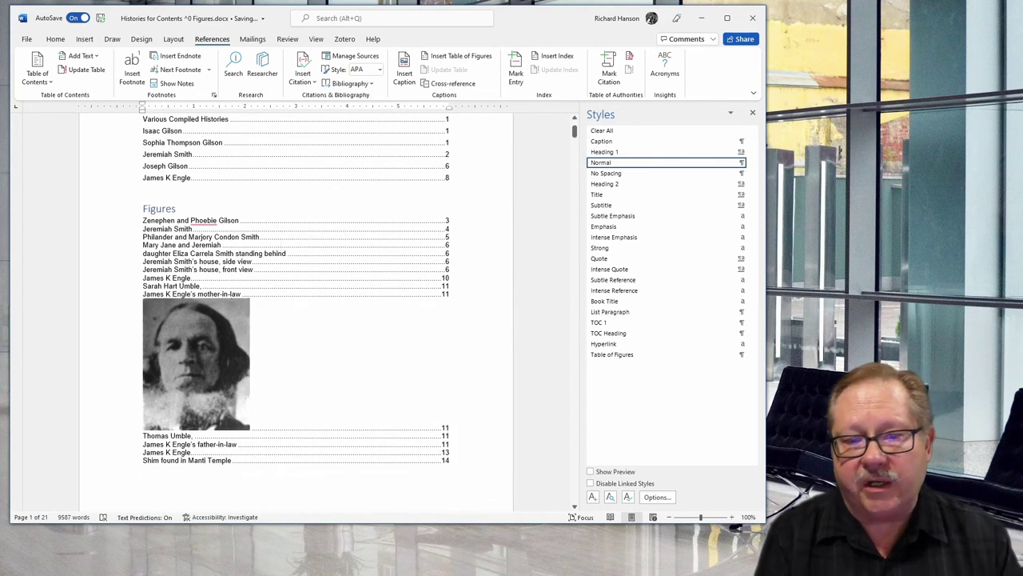
pyautogui.rightClick(279, 256)
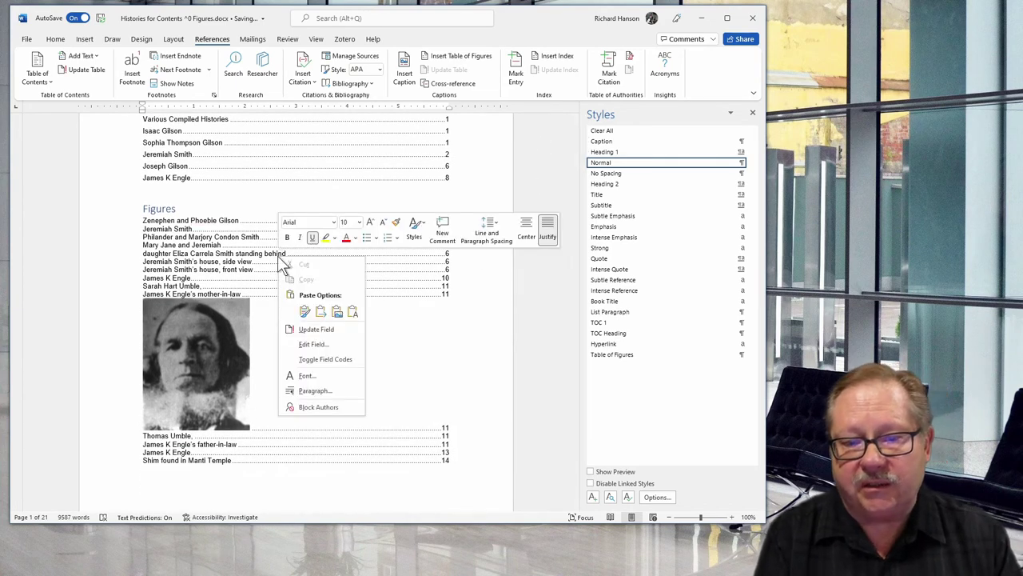
pyautogui.click(317, 330)
pyautogui.click(375, 269)
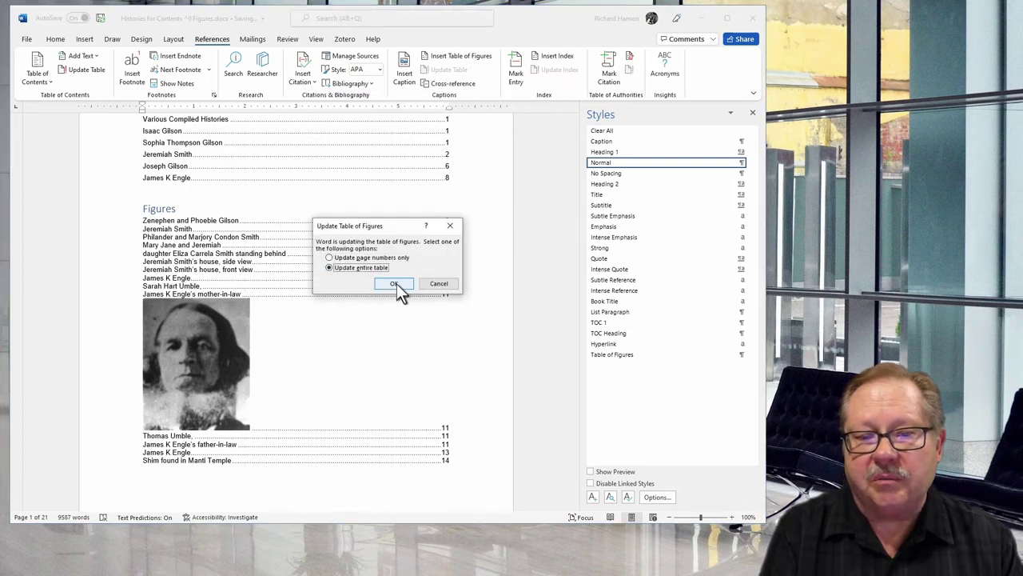
pyautogui.click(396, 283)
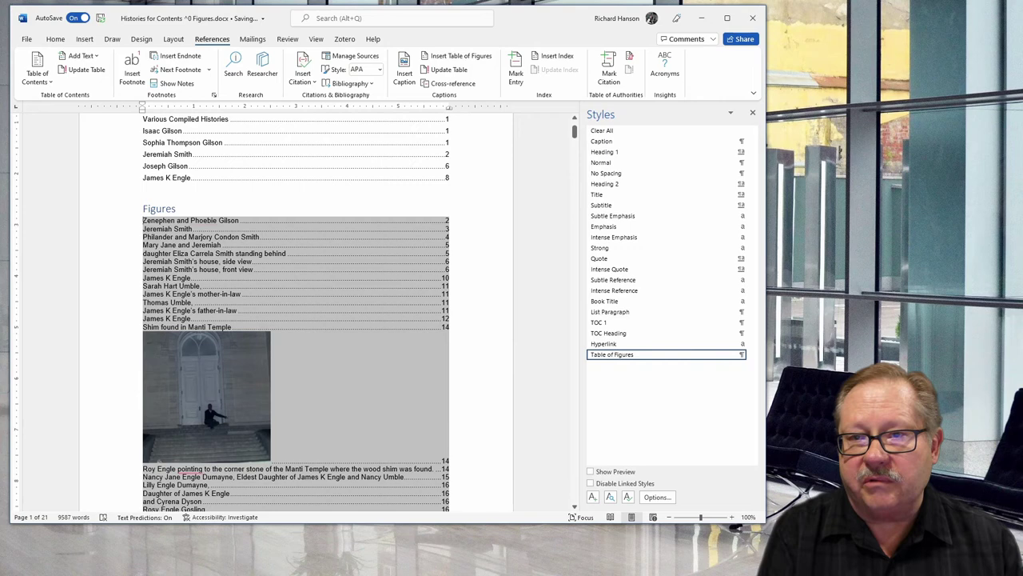
pyautogui.scroll(-3, 200, 316)
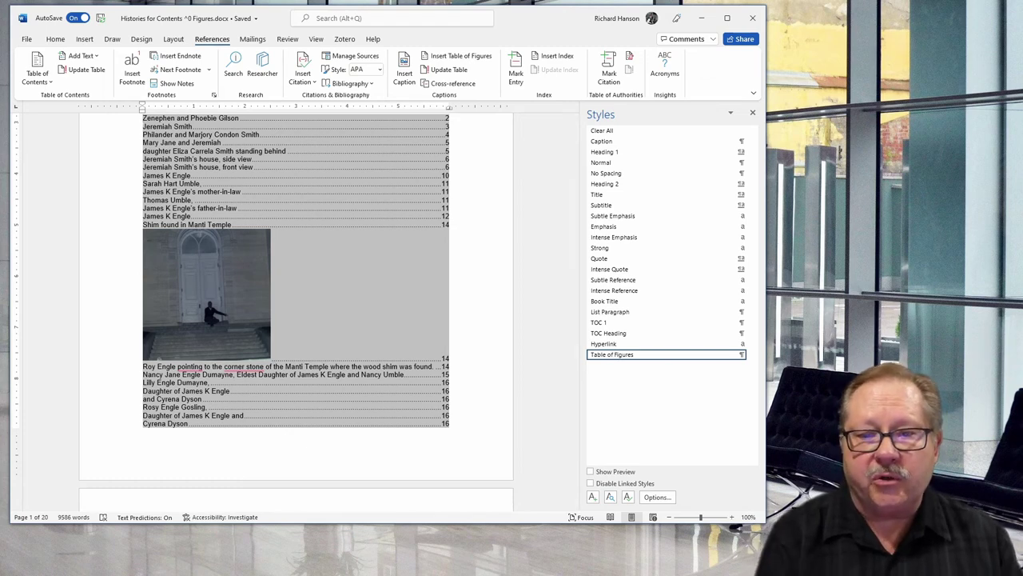
pyautogui.scroll(3, 519, 352)
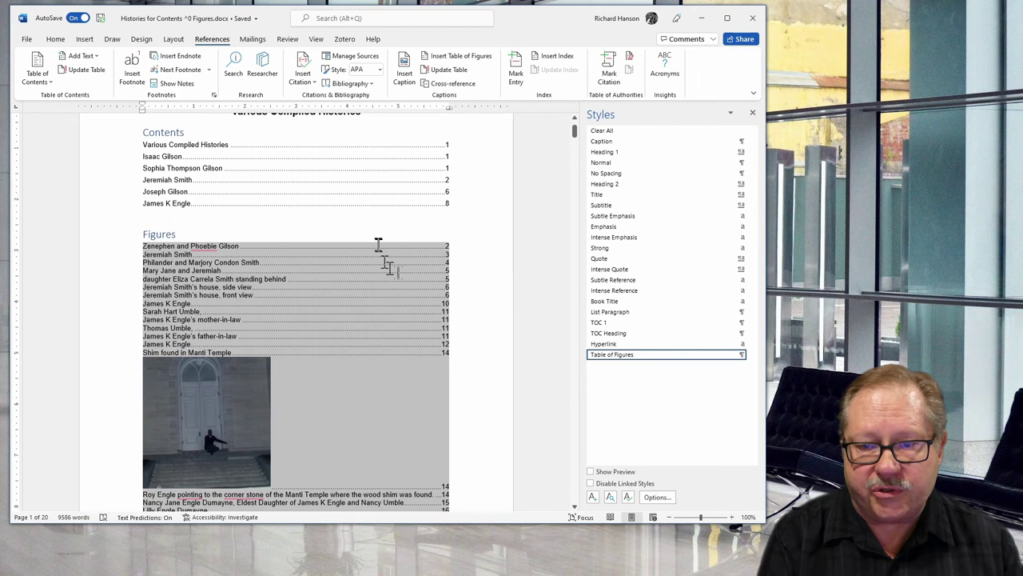
pyautogui.scroll(-3, 507, 360)
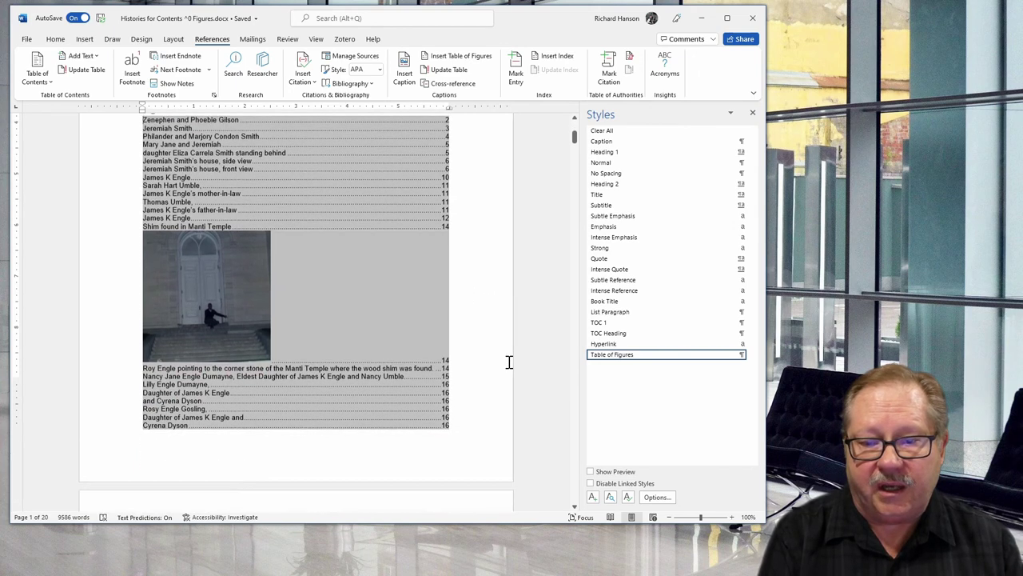
pyautogui.scroll(-2, 509, 363)
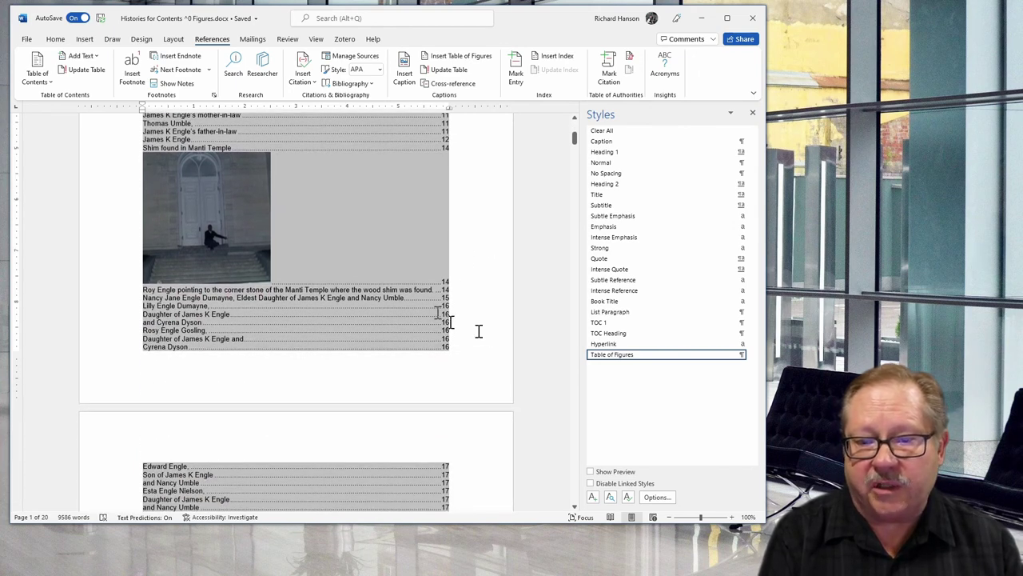
pyautogui.scroll(-3, 539, 331)
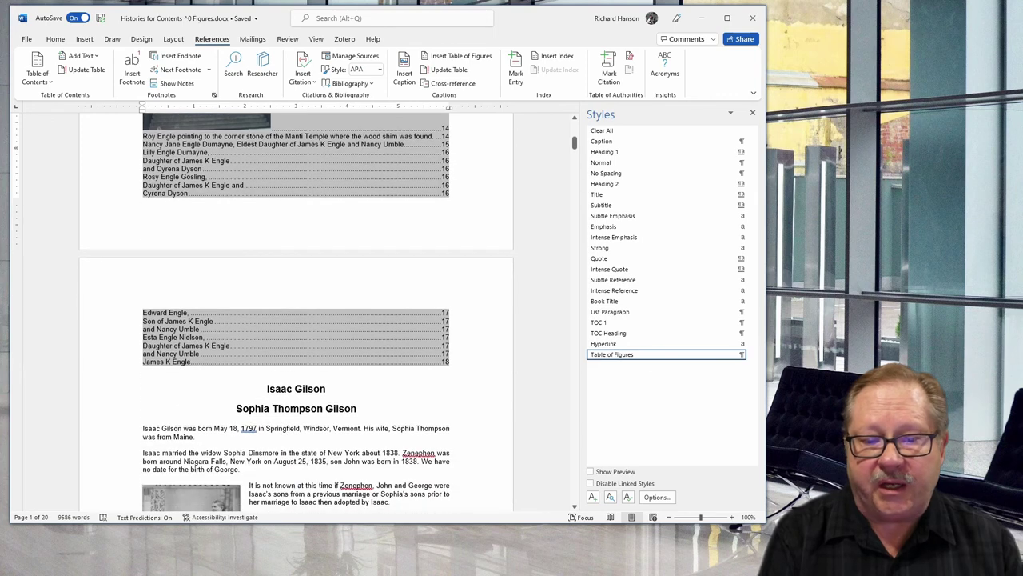
pyautogui.scroll(6, 542, 332)
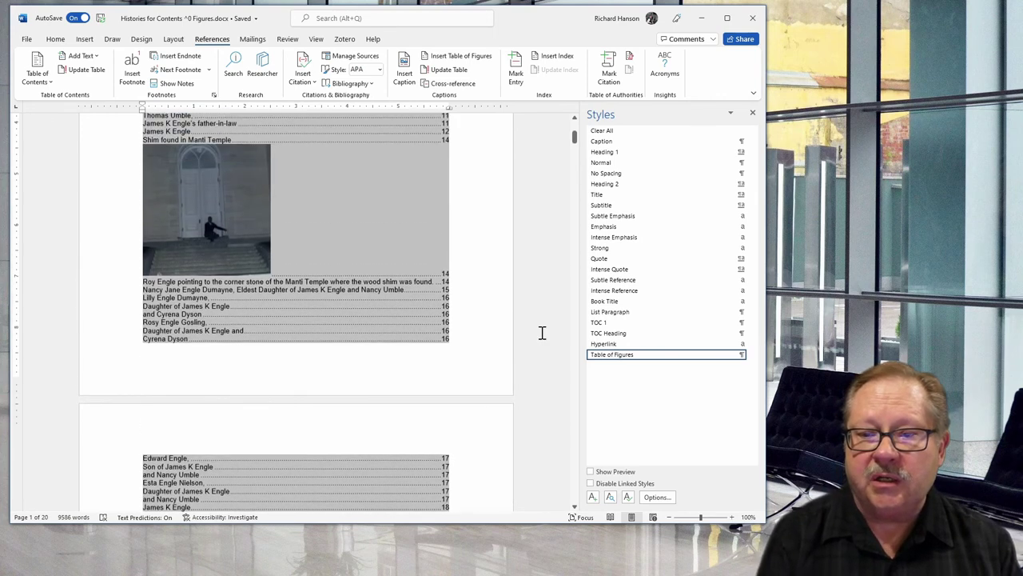
pyautogui.scroll(3, 542, 332)
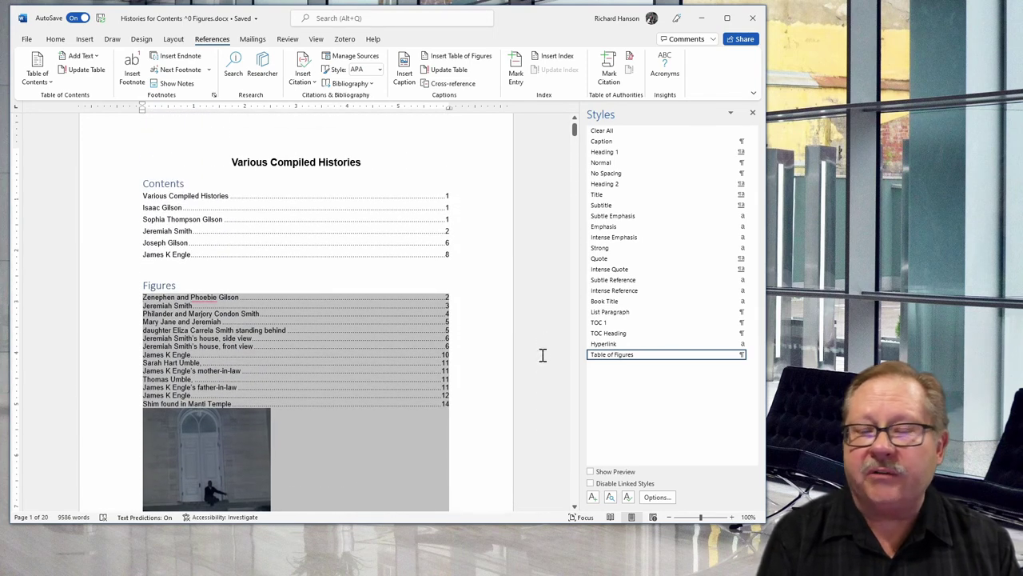